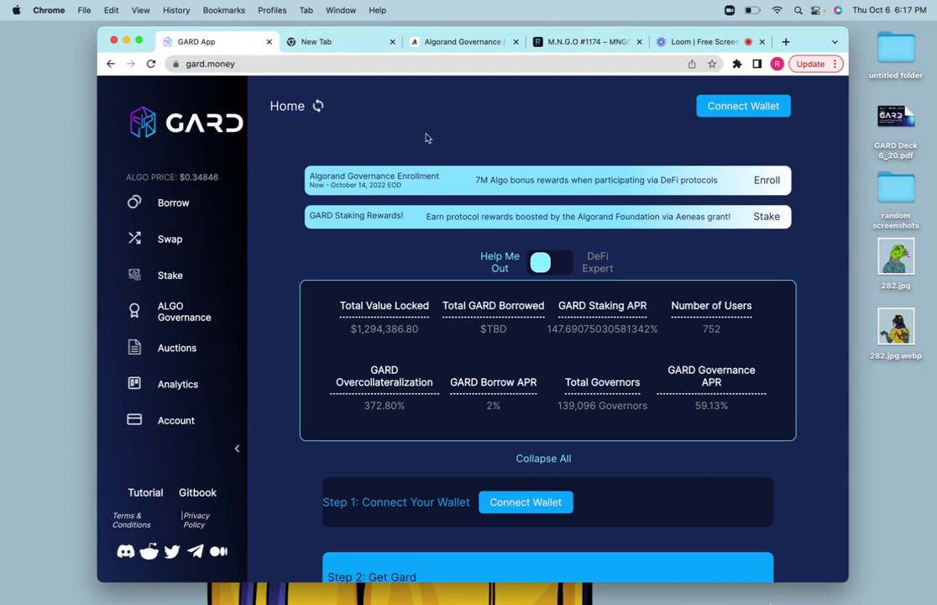
# Load the old GARD app at v1.gard.money in the empty browser tab.
pyautogui.click(336, 41)
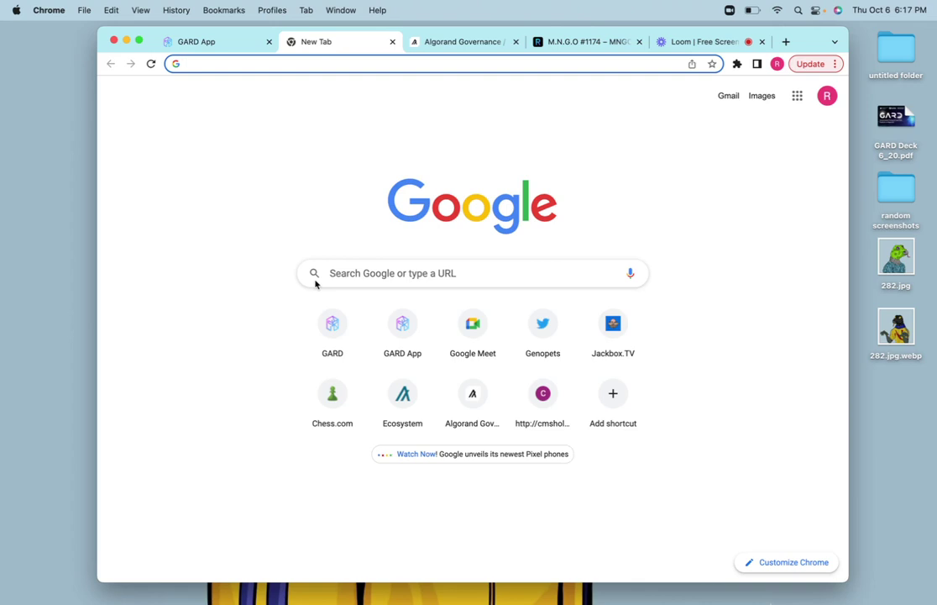
pyautogui.write('v1.')
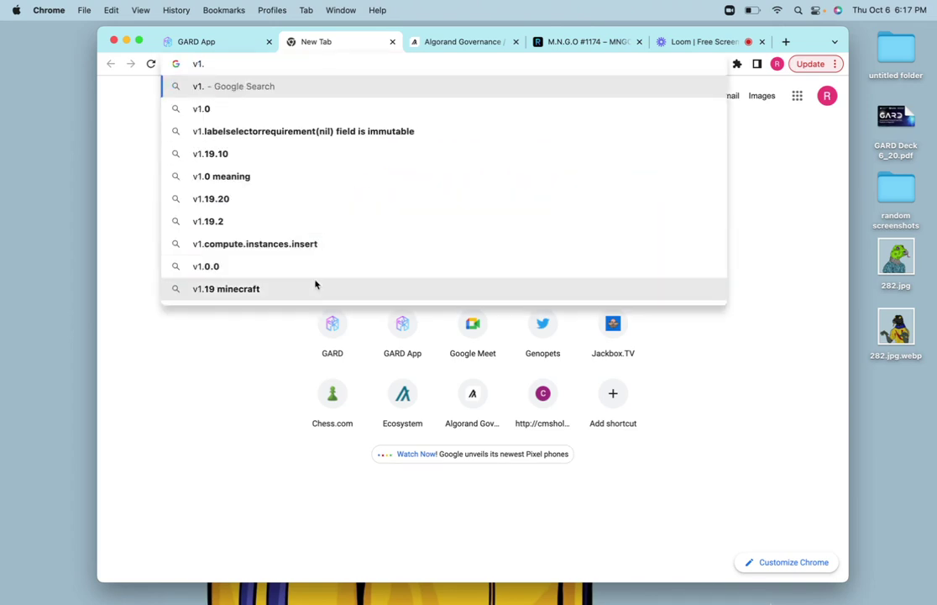
pyautogui.write('gard.money')
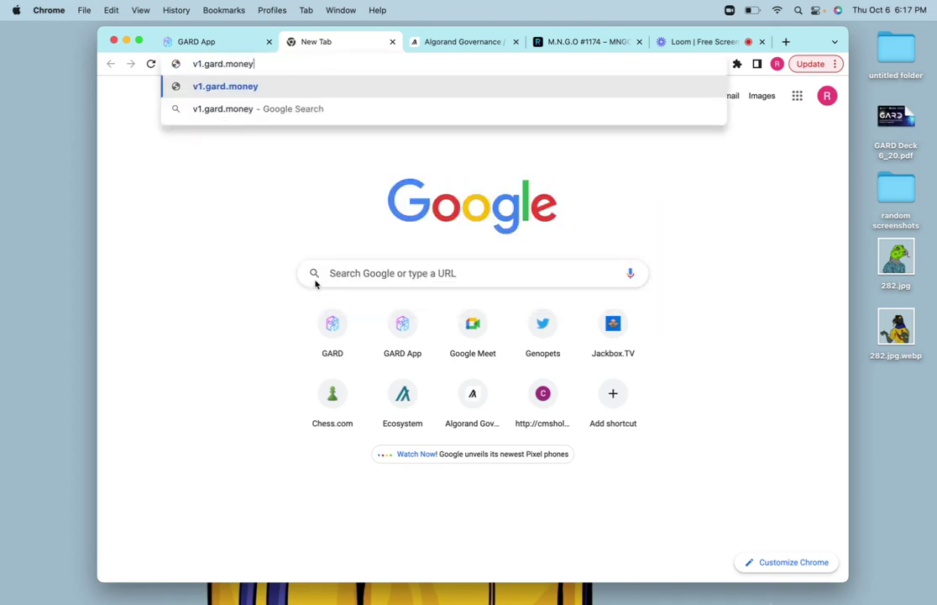
pyautogui.press('Return')
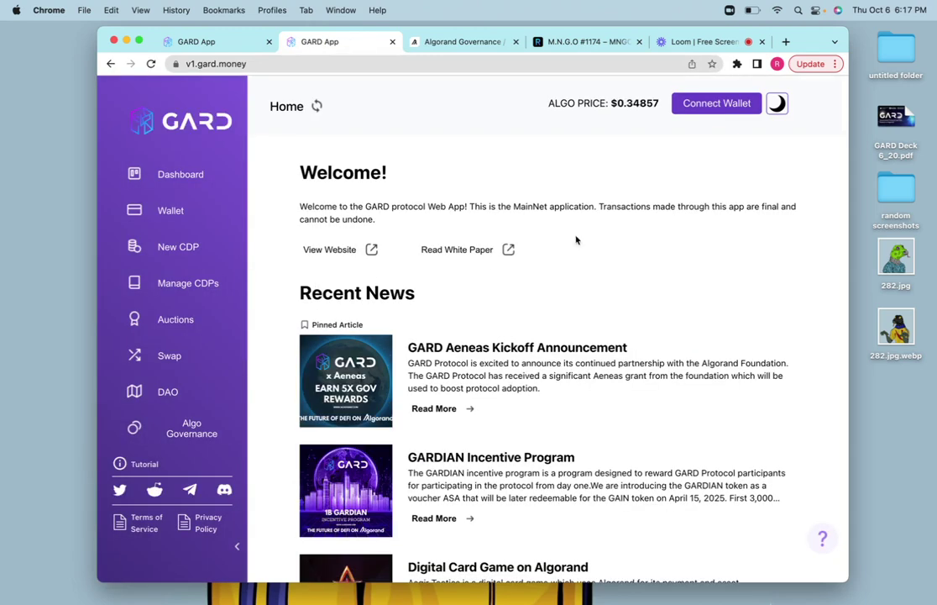
# Connect the wallet to the v1 app, accepting the Terms of Service, and open its Manage CDPs page.
pyautogui.click(718, 104)
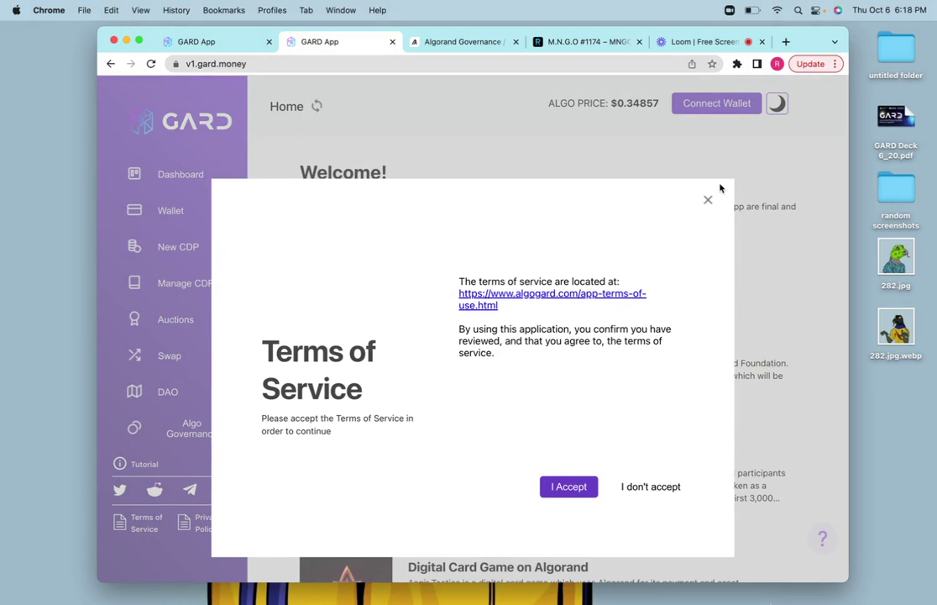
pyautogui.click(569, 487)
pyautogui.click(481, 353)
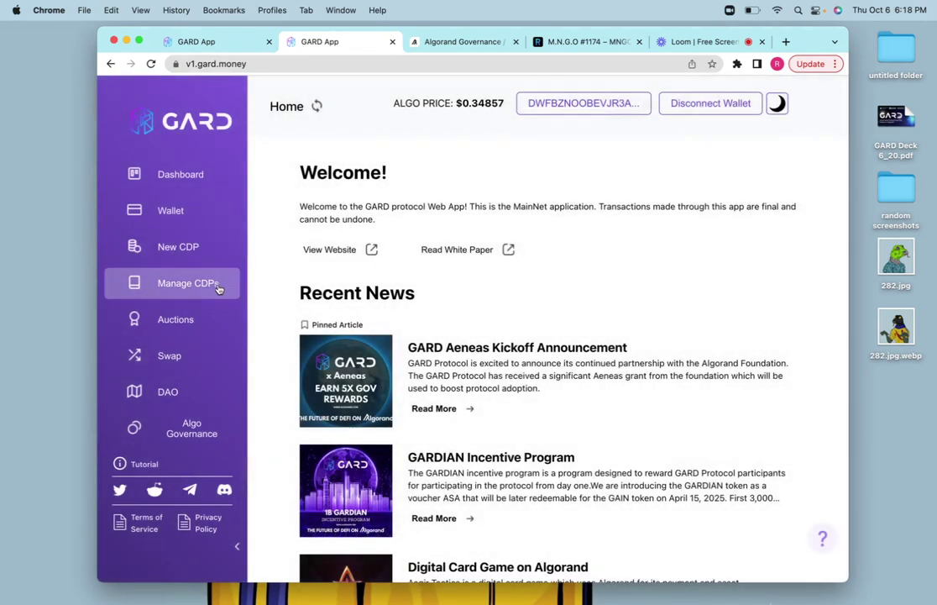
pyautogui.click(217, 287)
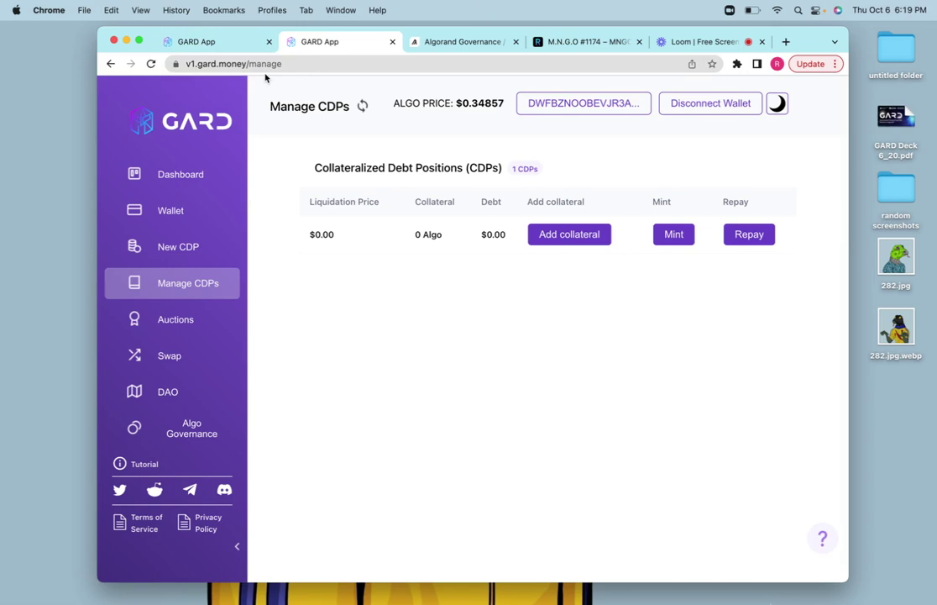
# Switch to the new gard.money app and connect the wallet there, accepting the Terms of Service.
pyautogui.click(209, 42)
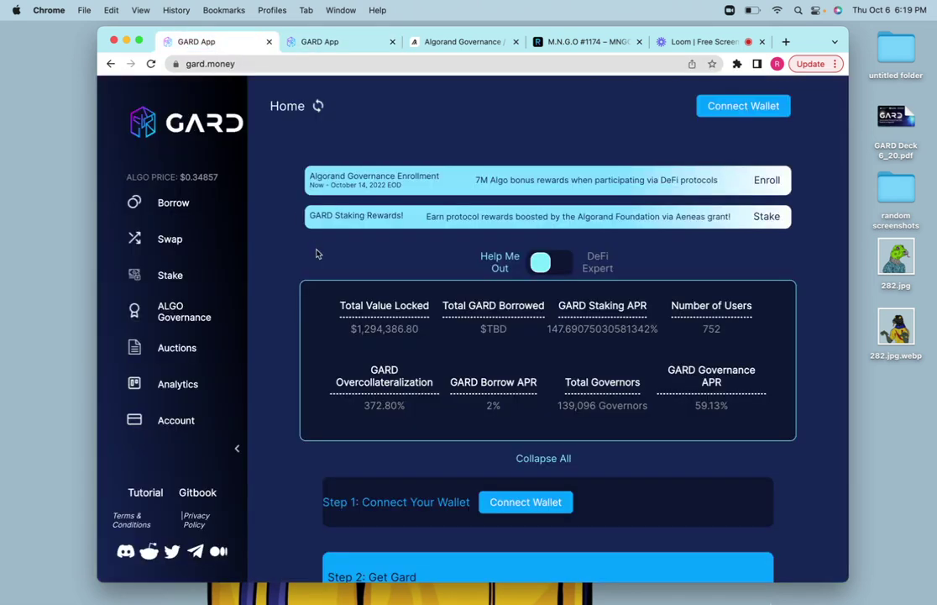
pyautogui.click(764, 102)
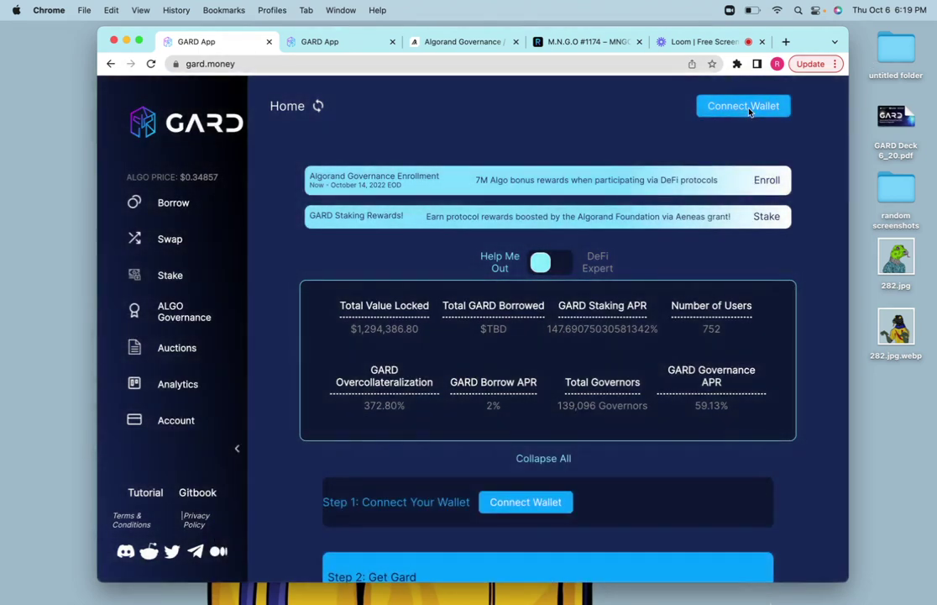
pyautogui.click(748, 103)
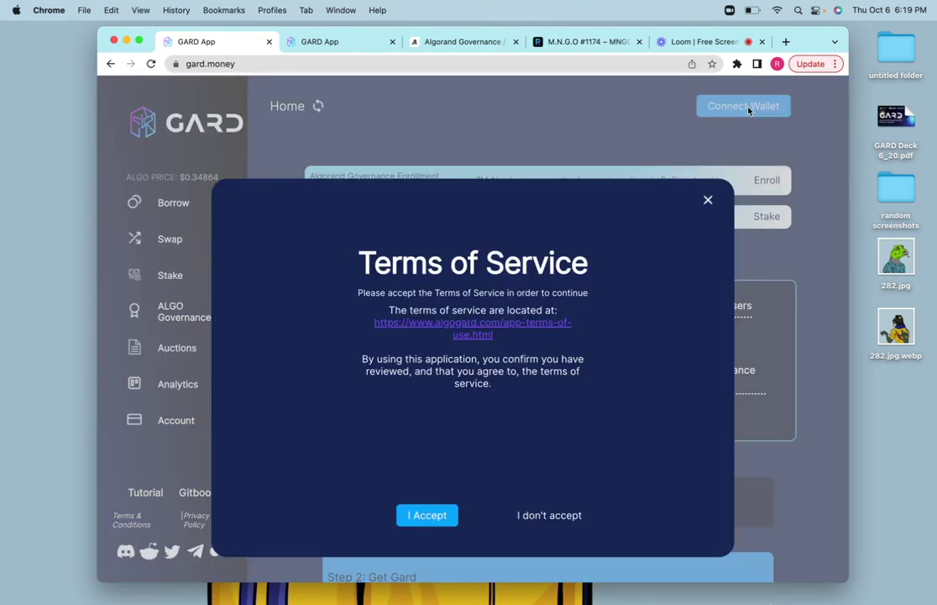
pyautogui.click(428, 512)
pyautogui.click(431, 507)
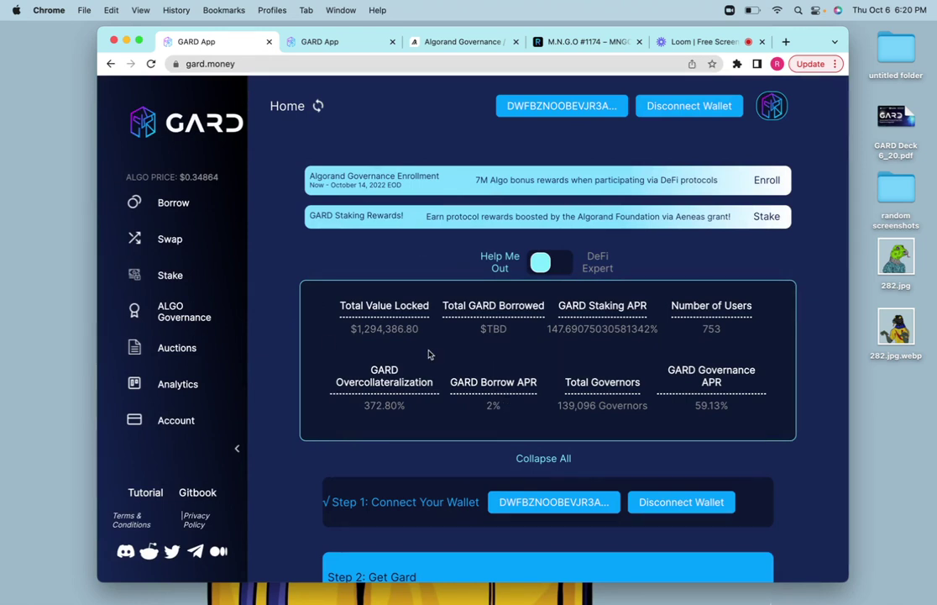
# Examine the home page's protocol metrics and guided steps for getting GARD and gaining rewards, and briefly open the Gitbook documentation.
pyautogui.scroll(-5, 428, 355)
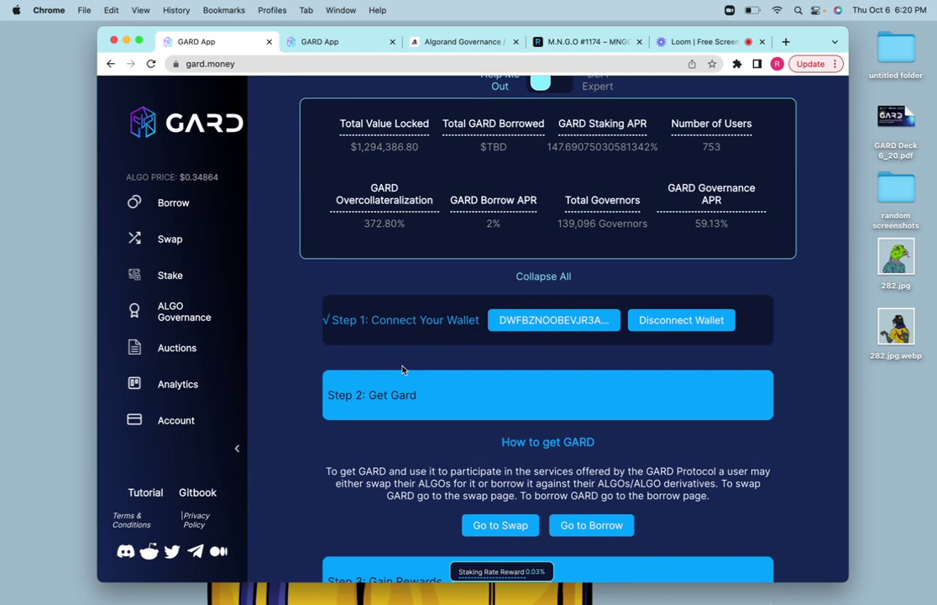
pyautogui.scroll(-5, 402, 370)
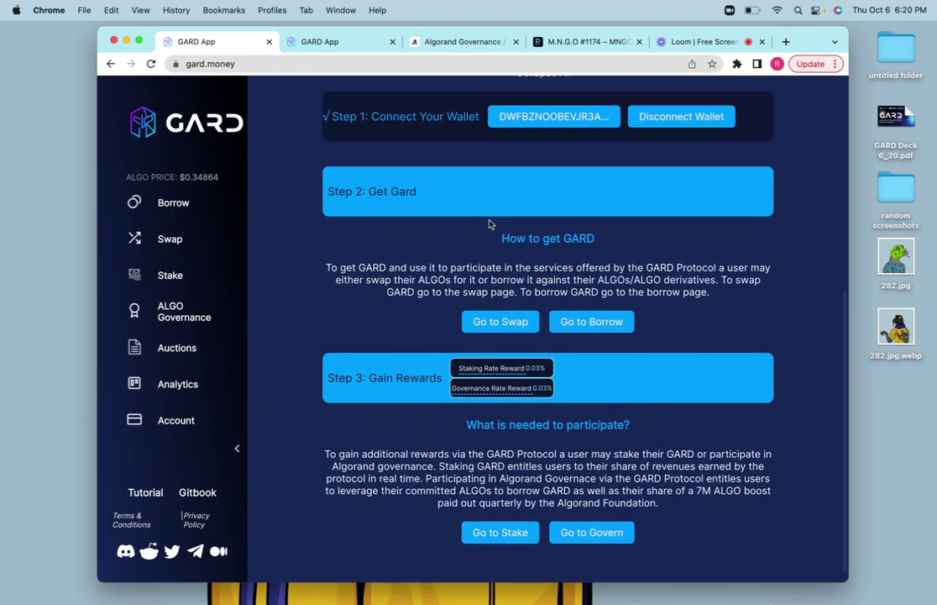
pyautogui.scroll(5, 391, 279)
pyautogui.scroll(-5, 398, 445)
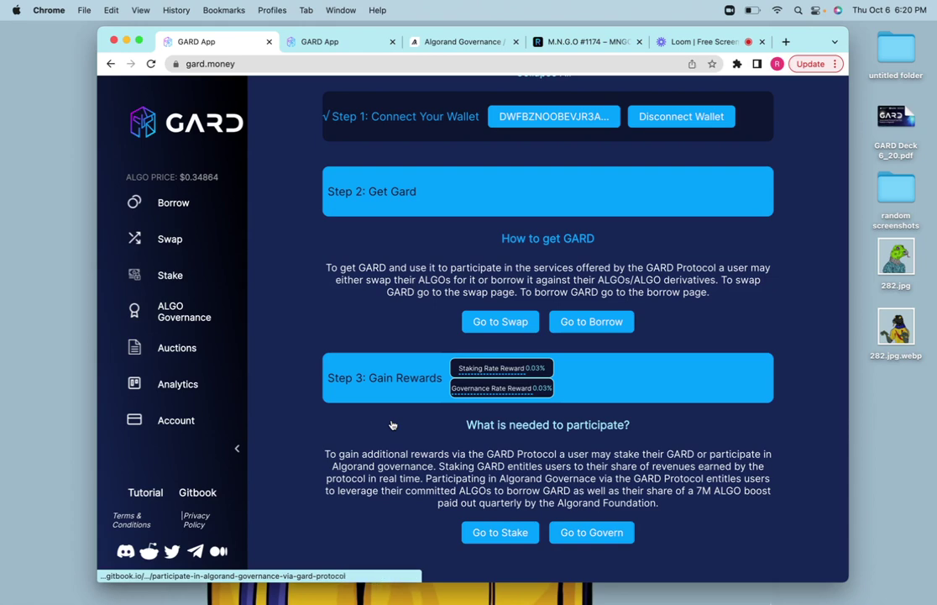
pyautogui.scroll(10, 391, 424)
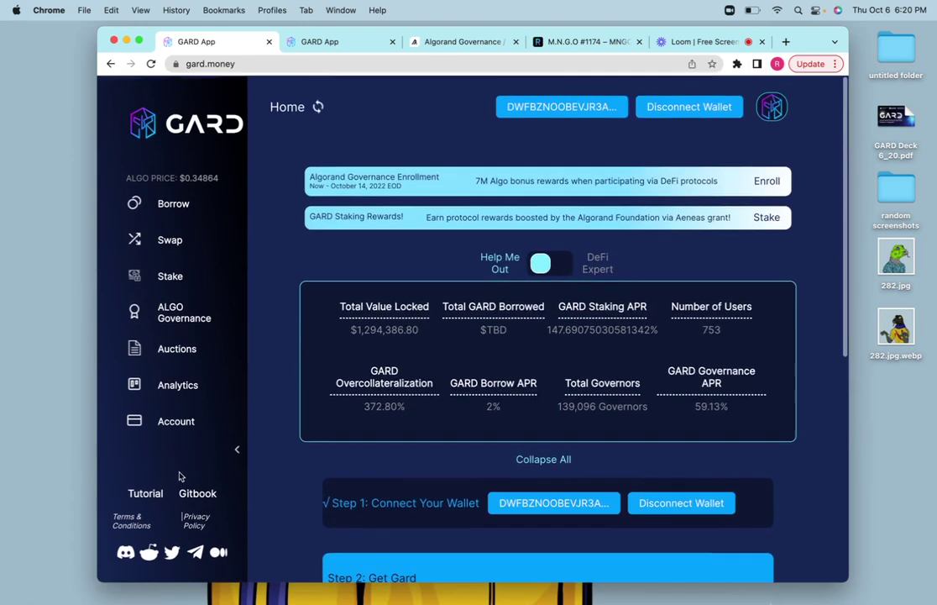
pyautogui.click(200, 494)
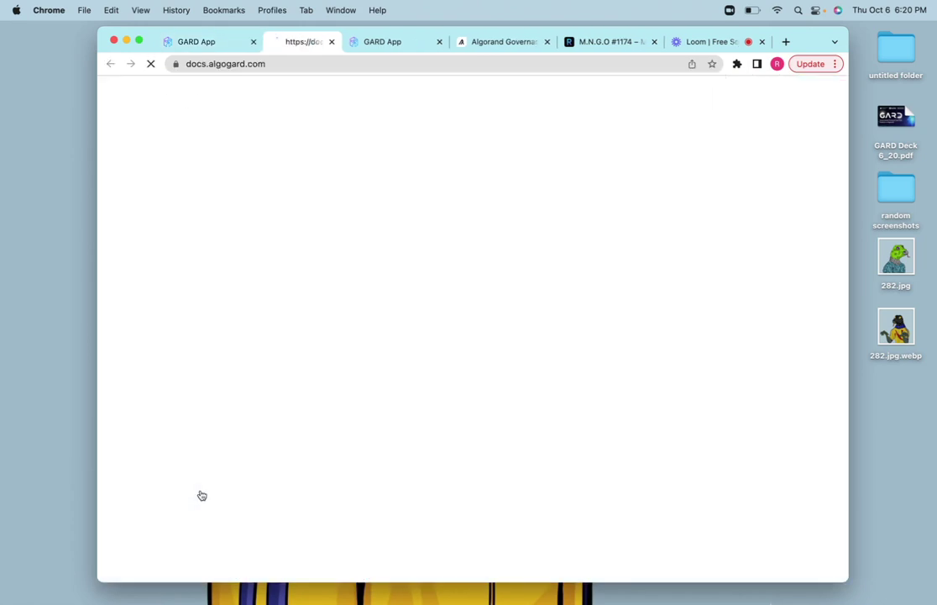
pyautogui.click(199, 41)
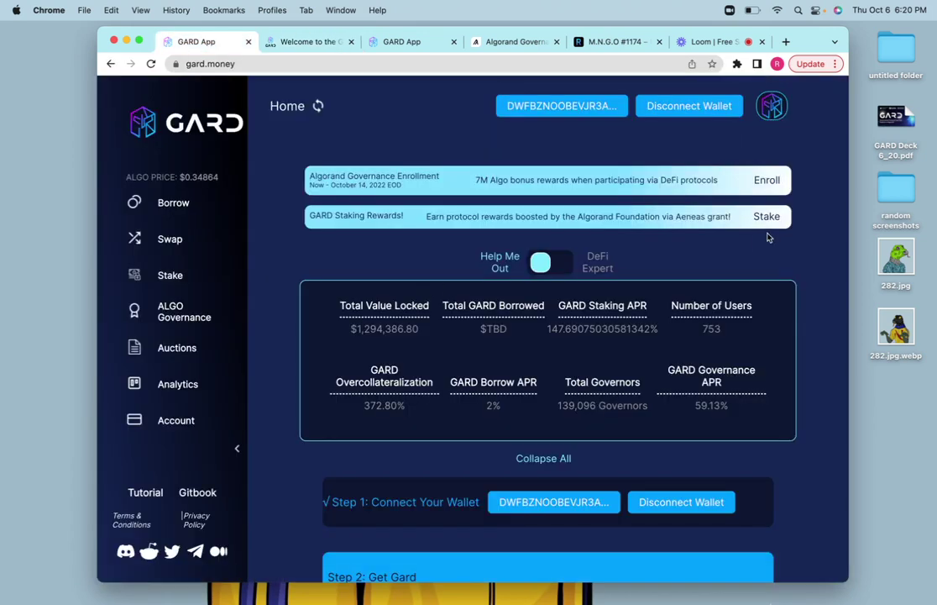
pyautogui.scroll(-3, 481, 358)
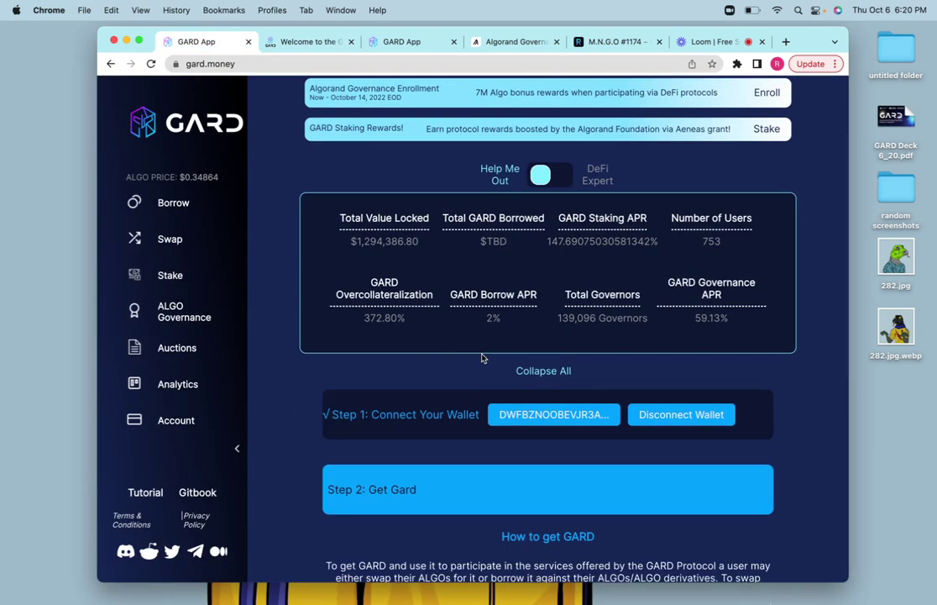
pyautogui.moveTo(354, 278)
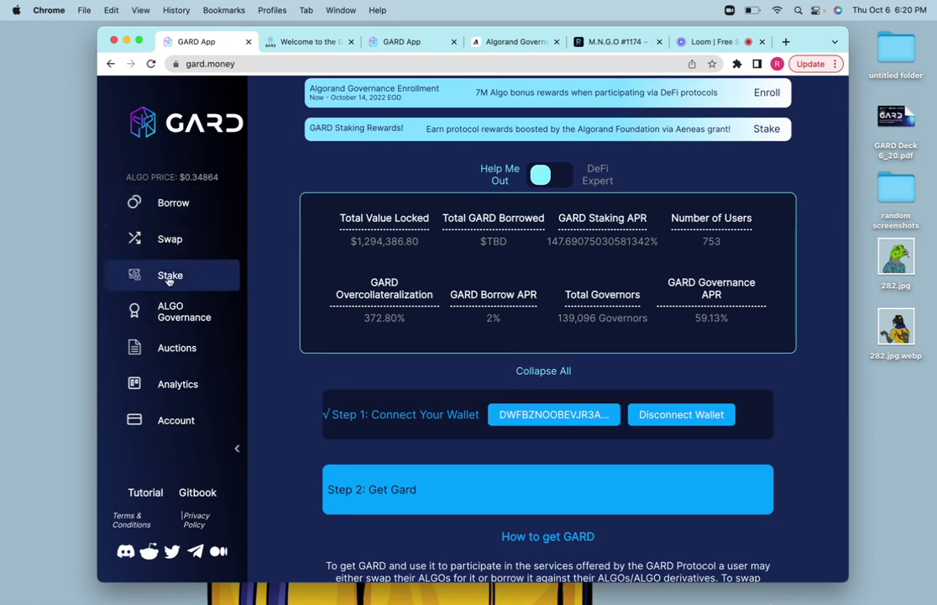
# Start a new borrow position supplying 100 ALGO and borrowing 10 GARD.
pyautogui.click(194, 208)
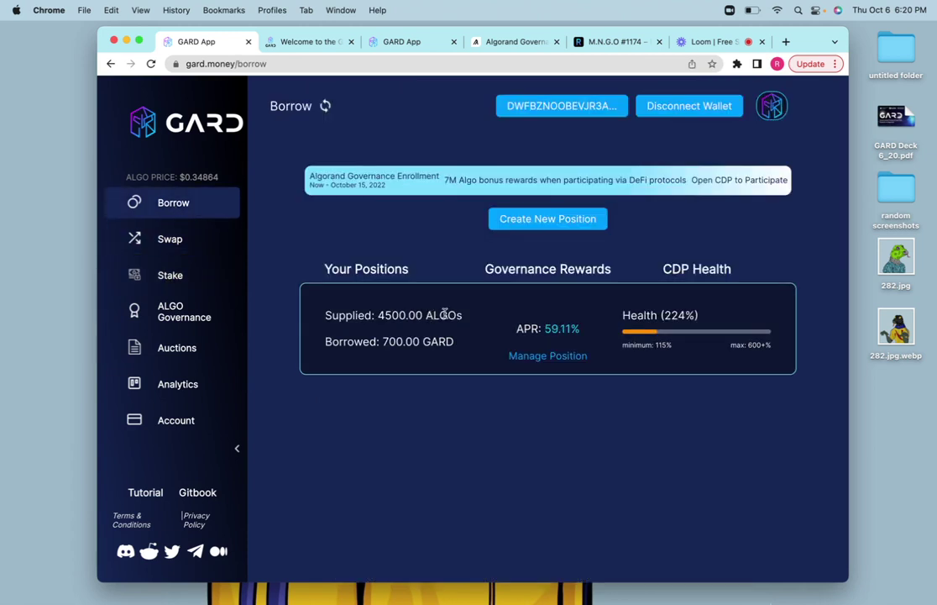
pyautogui.click(564, 224)
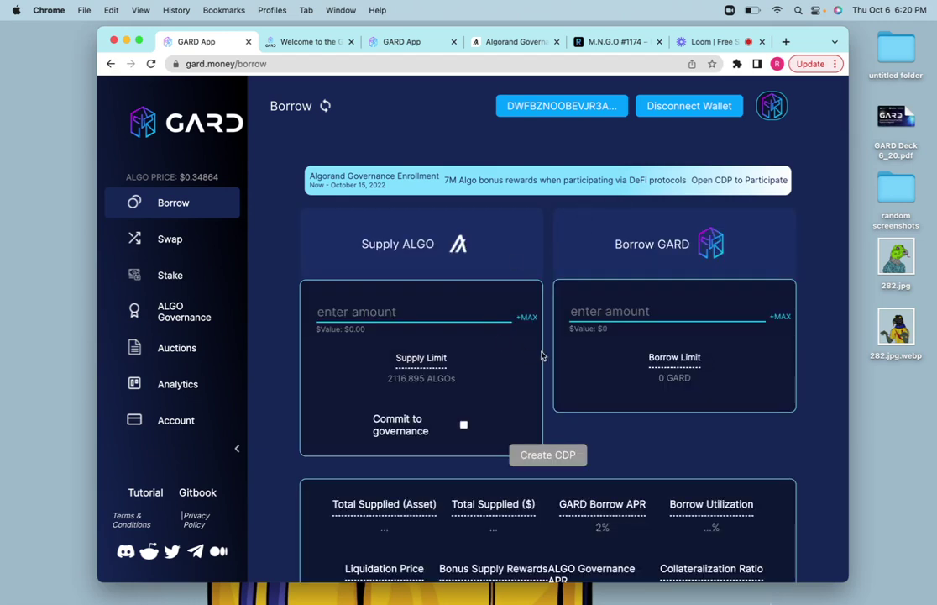
pyautogui.click(457, 312)
pyautogui.write('100')
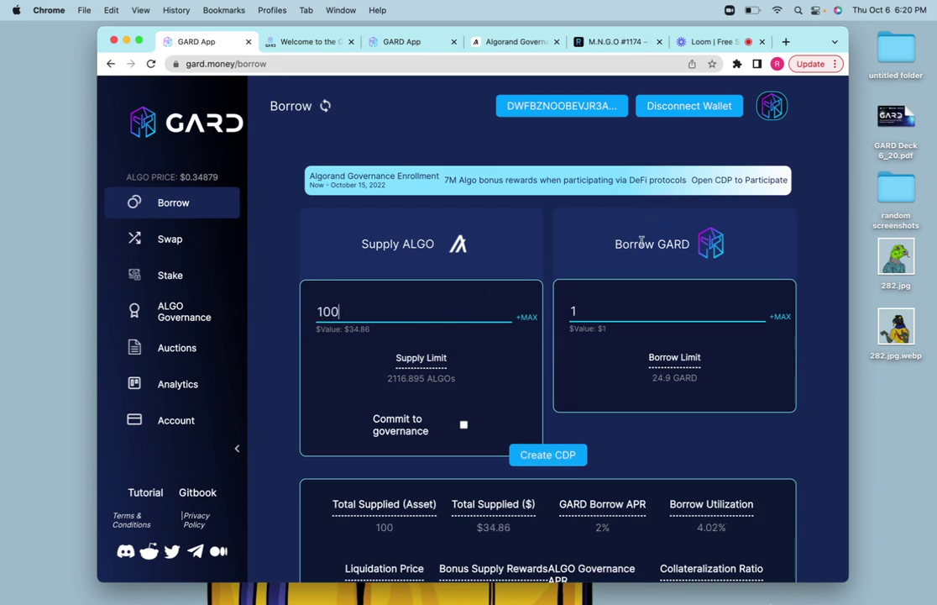
pyautogui.click(630, 308)
pyautogui.write('0')
# Commit the new position to governance, create the CDP, and dismiss the confirmation message.
pyautogui.scroll(-2, 507, 406)
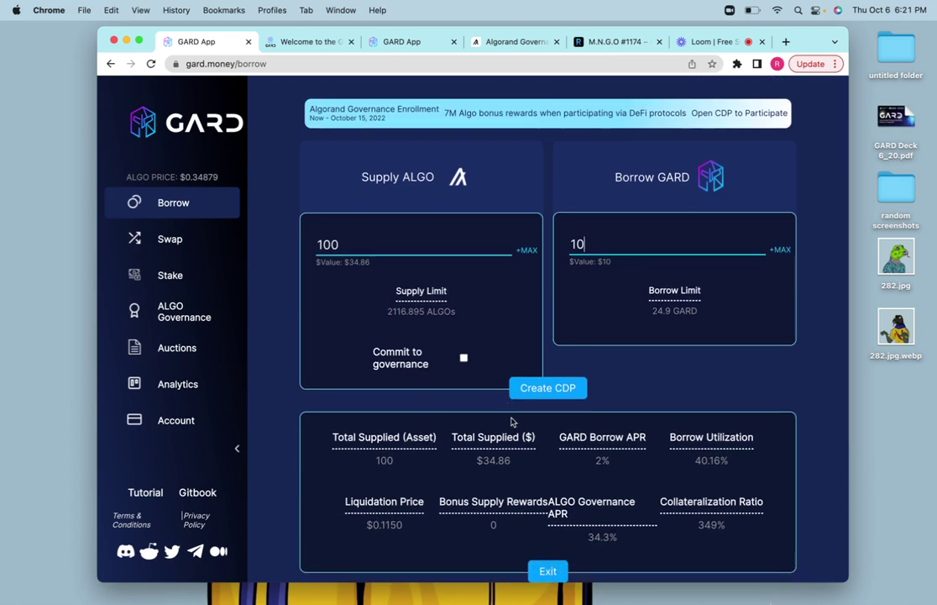
pyautogui.moveTo(356, 437)
pyautogui.moveTo(609, 461)
pyautogui.moveTo(702, 435)
pyautogui.click(464, 358)
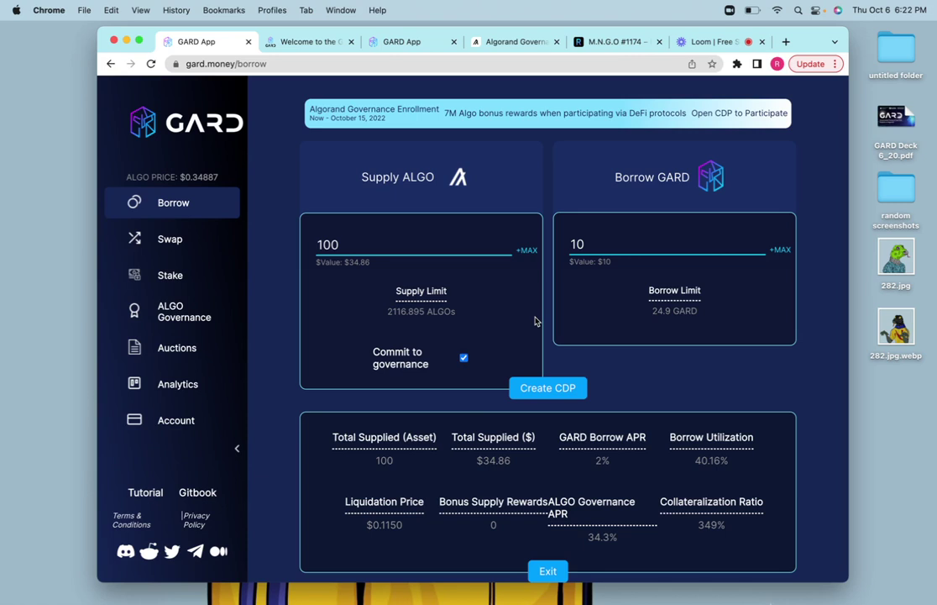
pyautogui.click(561, 389)
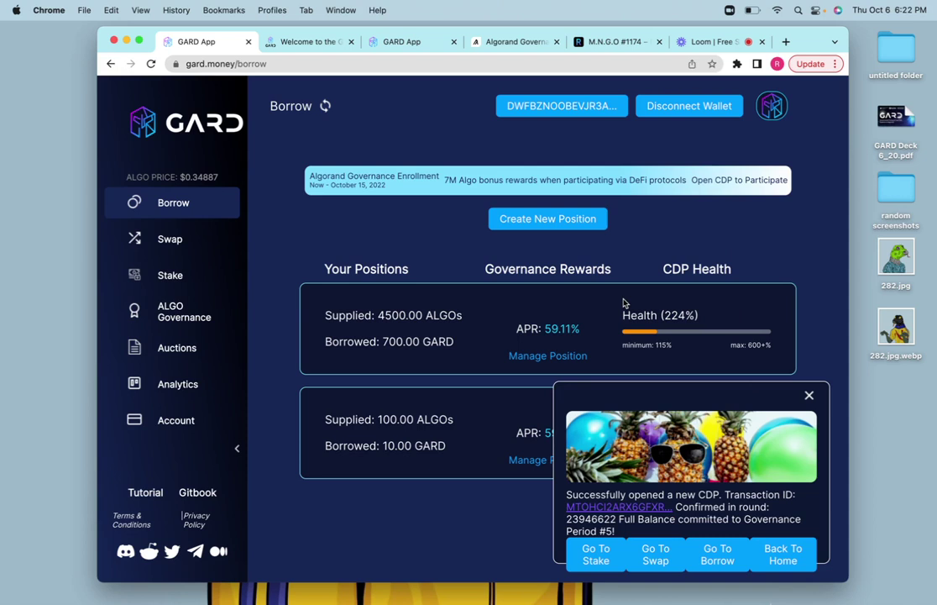
pyautogui.click(809, 396)
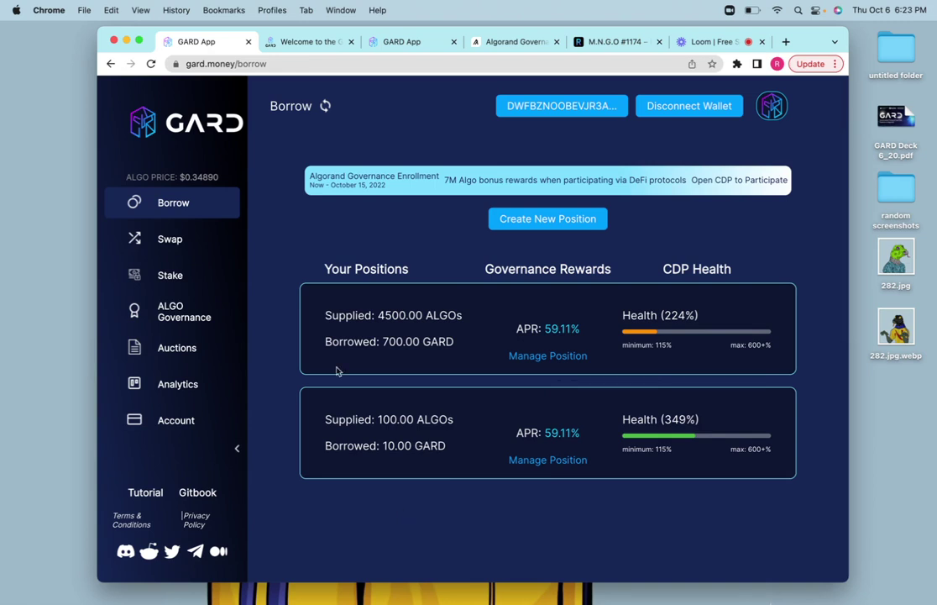
# Check the 100 ALGO position's commitment on the ALGO Governance page and its external governor page, and return to the GARD app.
pyautogui.click(183, 309)
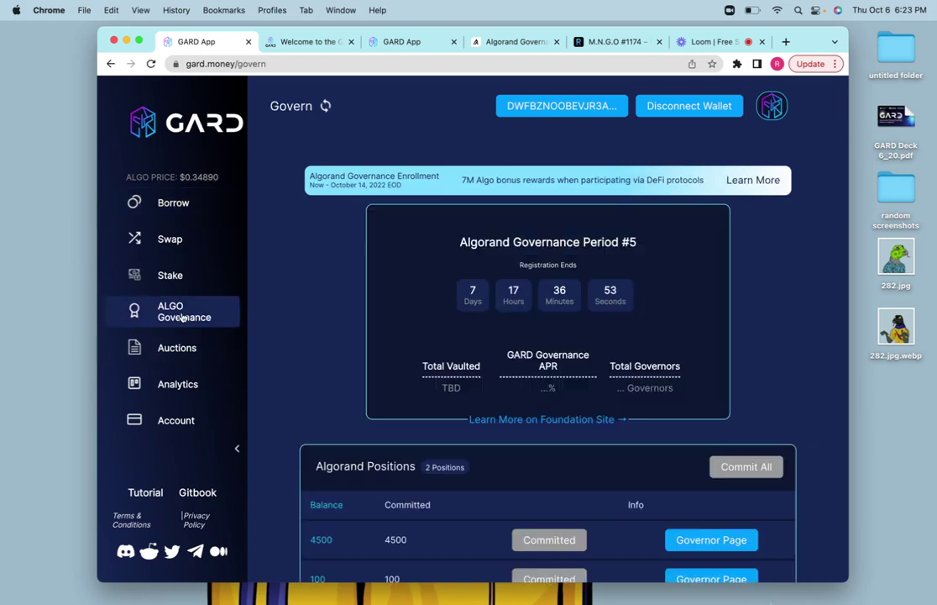
pyautogui.scroll(-2, 289, 382)
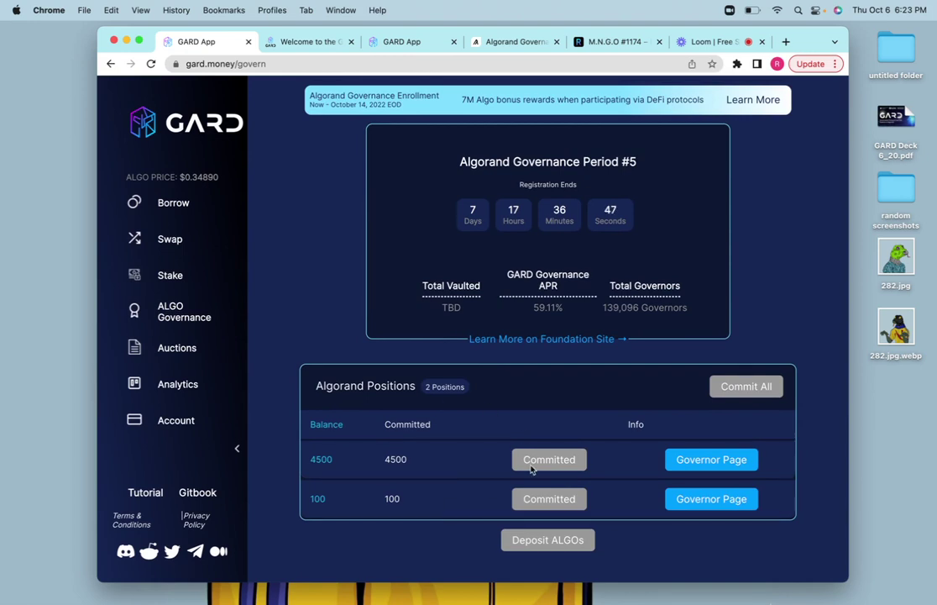
pyautogui.click(712, 498)
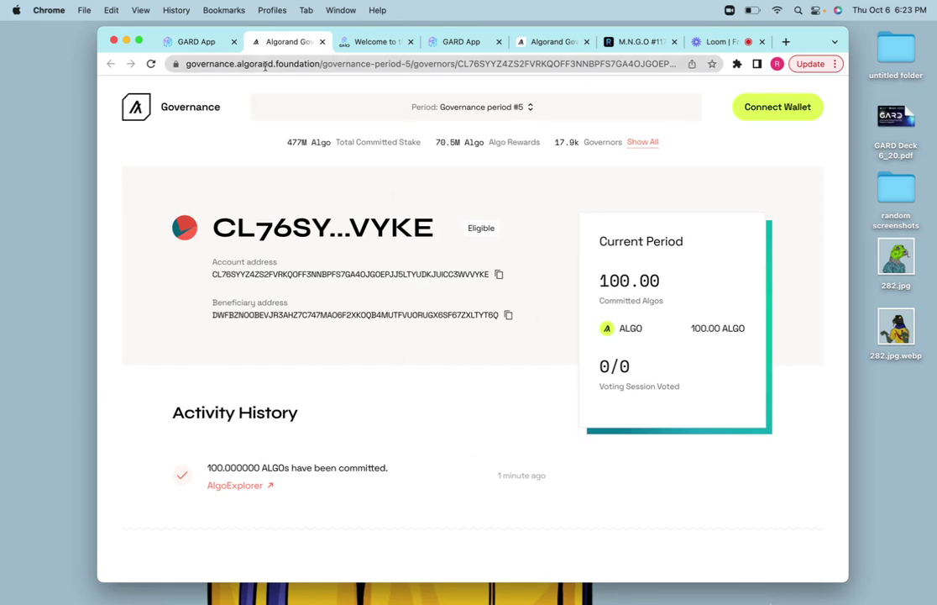
pyautogui.click(201, 42)
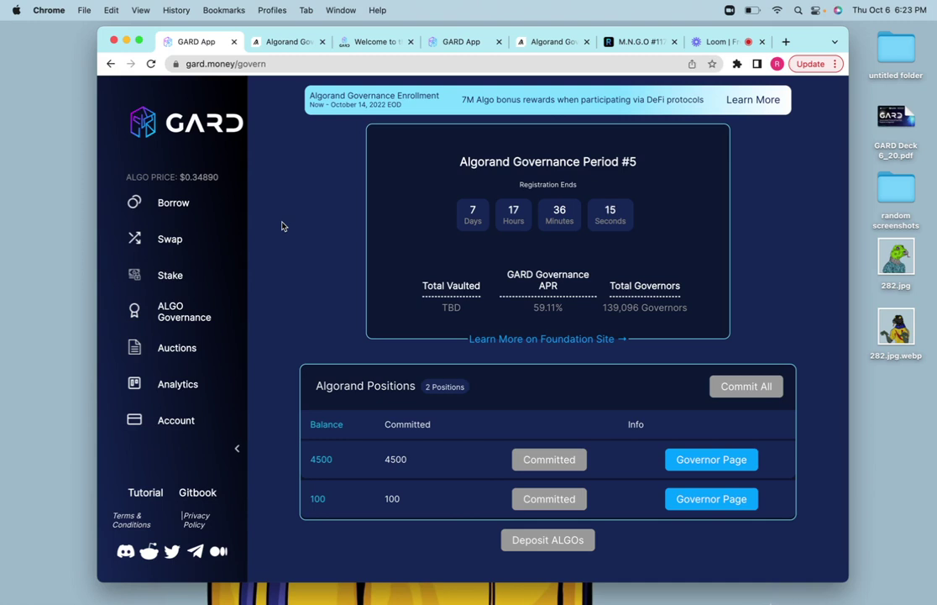
# Expand the 100 ALGO position on the Borrow page and examine its borrow, supply, repay and close options.
pyautogui.click(178, 207)
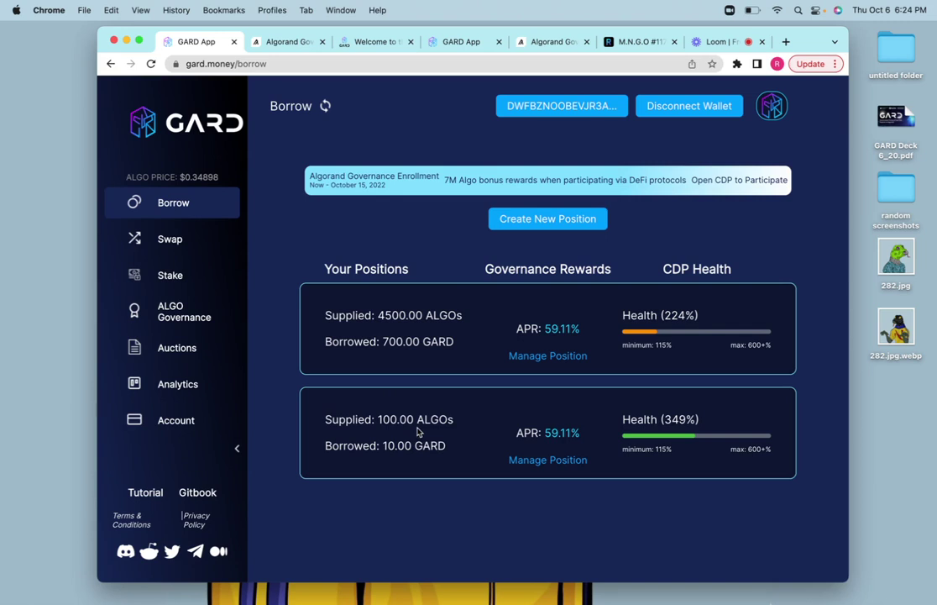
pyautogui.click(537, 462)
pyautogui.scroll(-3, 437, 458)
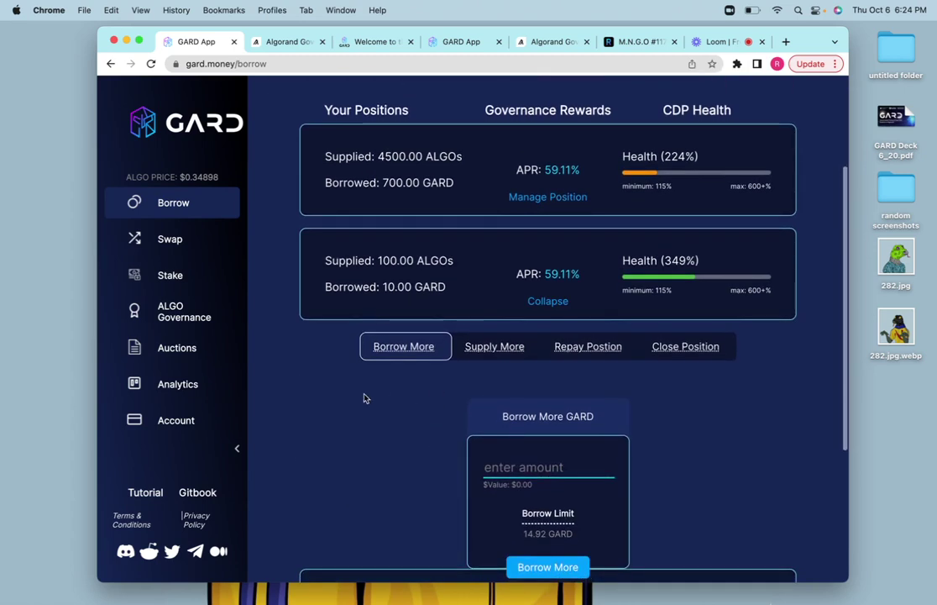
pyautogui.scroll(-3, 364, 397)
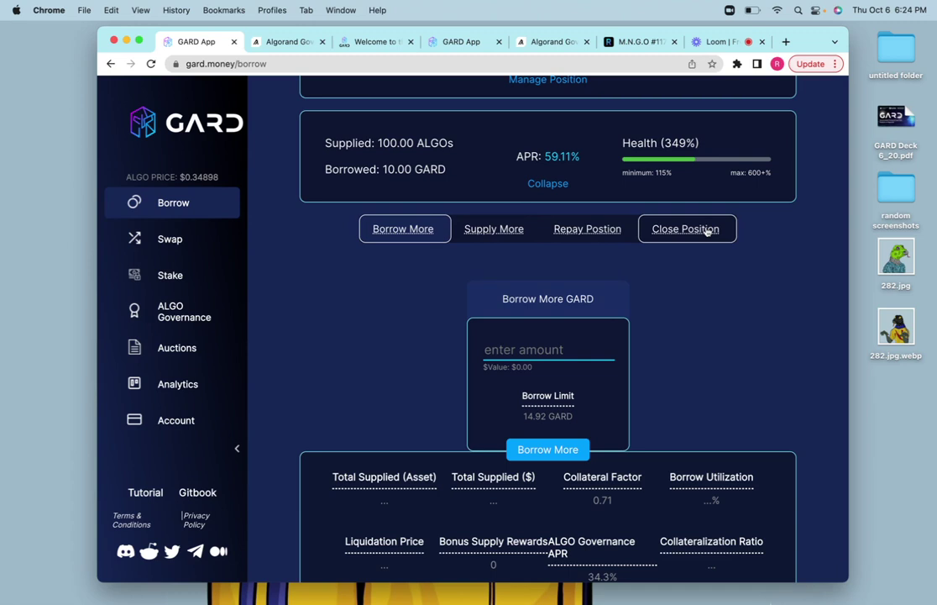
pyautogui.scroll(3, 620, 235)
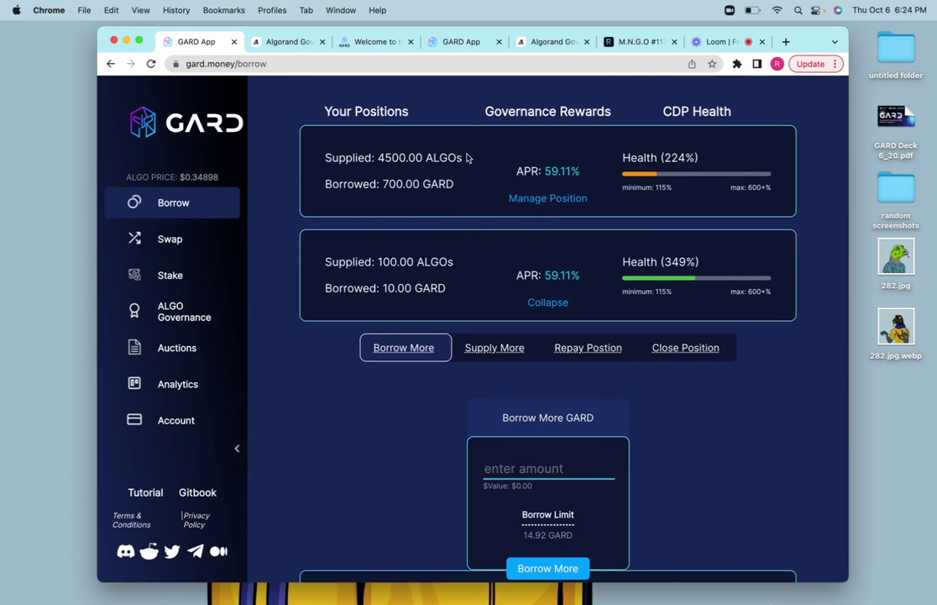
pyautogui.click(511, 198)
pyautogui.scroll(-5, 634, 378)
pyautogui.scroll(6, 634, 373)
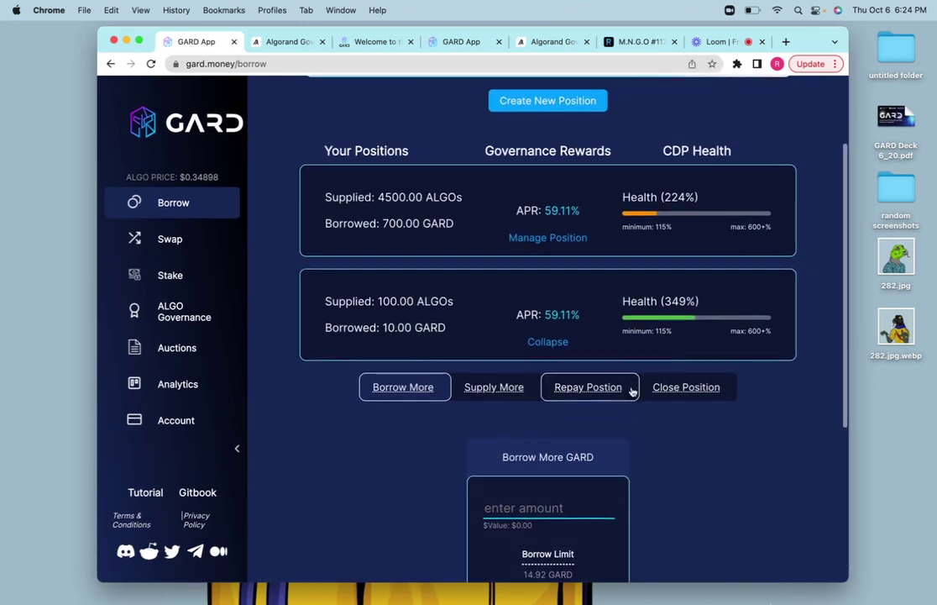
# Close the position with 100 ALGO supplied and 10 GARD borrowed, and dismiss the confirmation message.
pyautogui.scroll(-3, 630, 450)
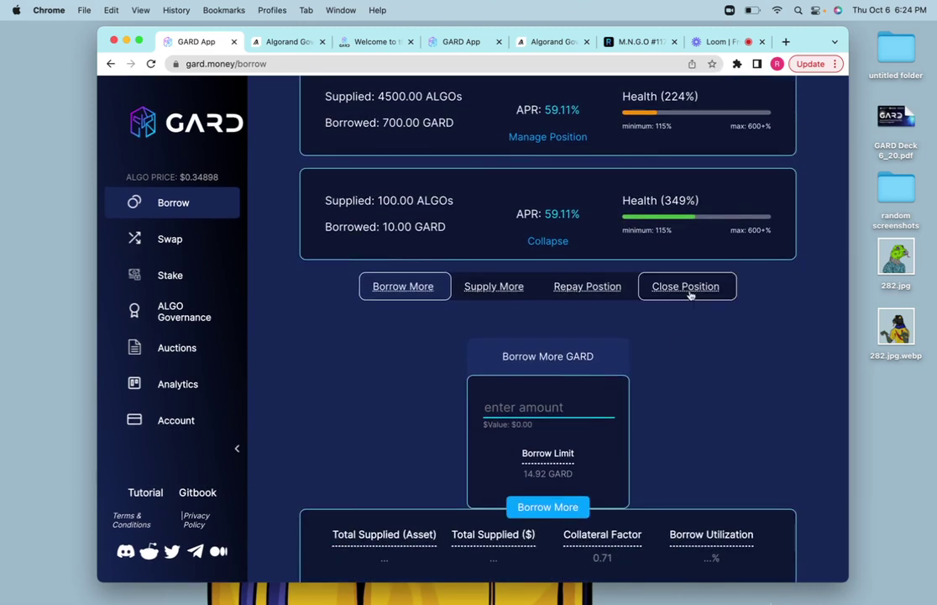
pyautogui.click(689, 286)
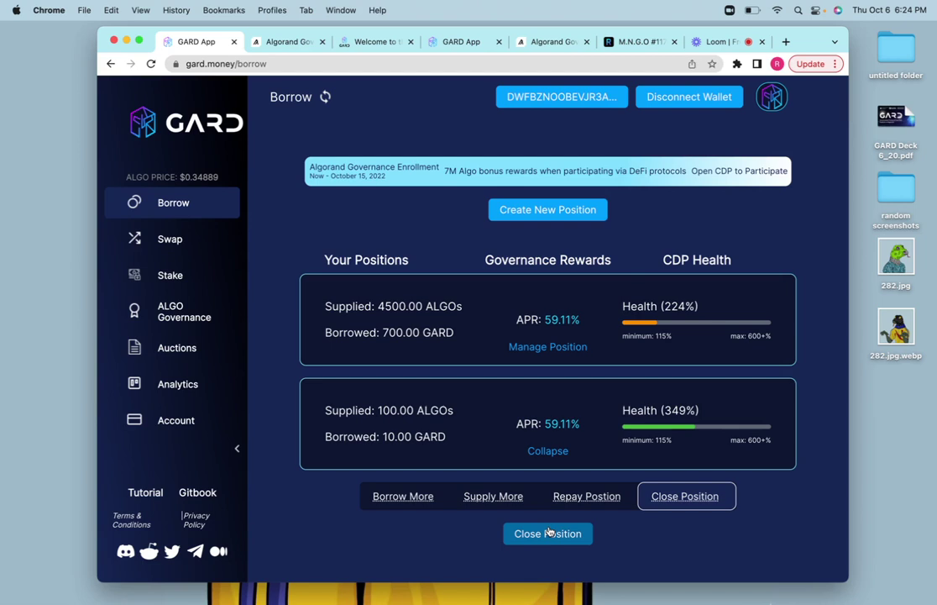
pyautogui.click(548, 534)
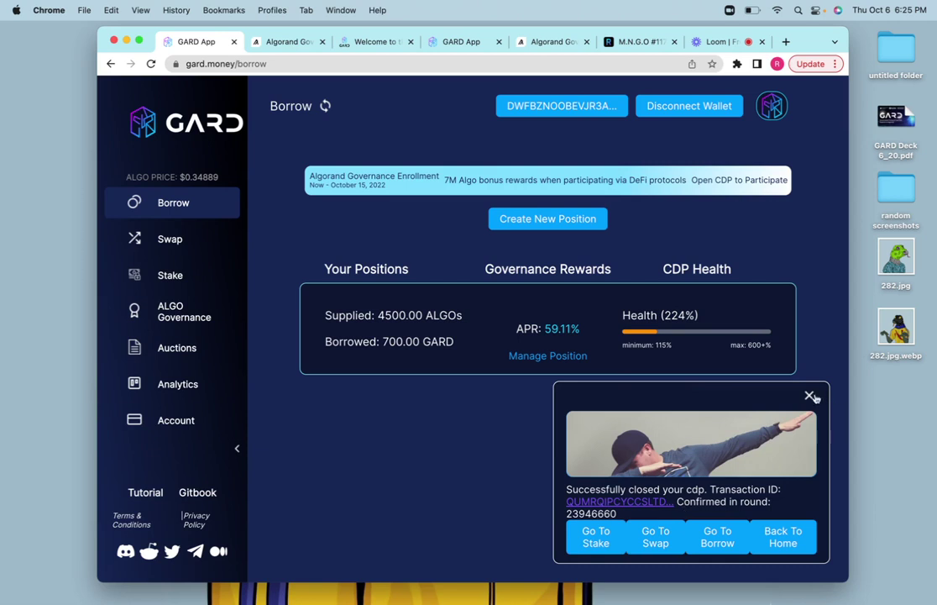
pyautogui.click(812, 396)
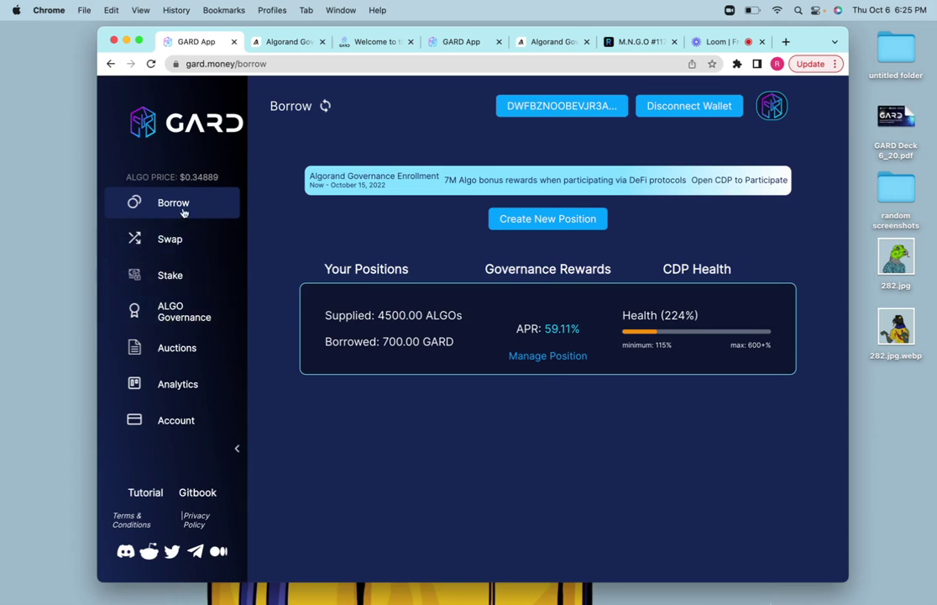
# Check the staking pool on the Stake page, then swap 10 GARD for ALGO and dismiss the confirmation message.
pyautogui.click(157, 286)
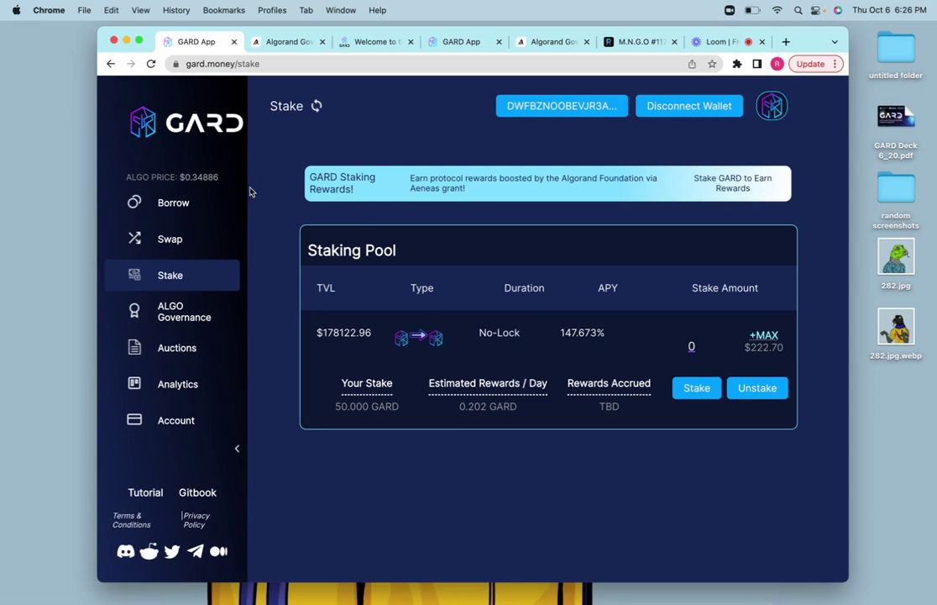
pyautogui.click(183, 241)
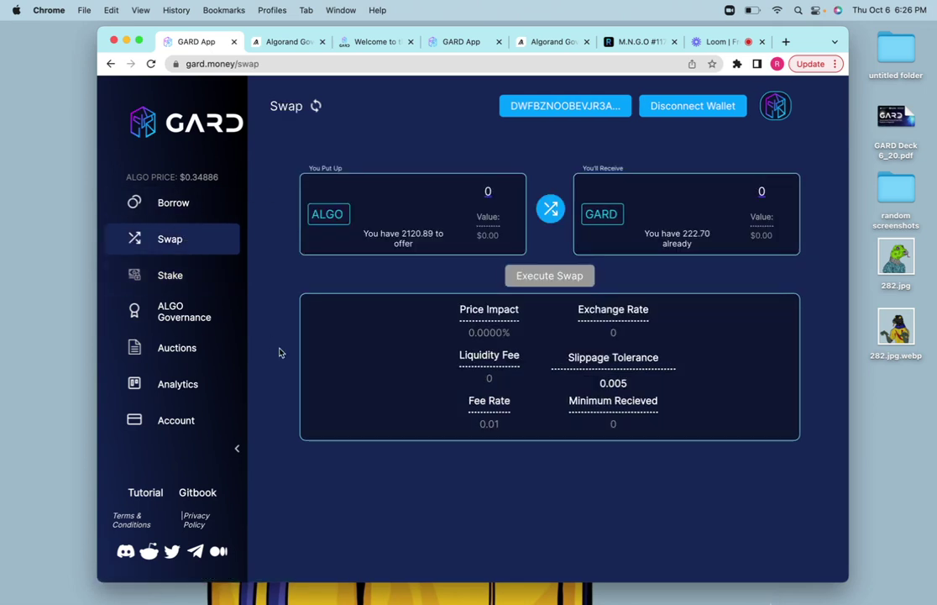
pyautogui.click(550, 209)
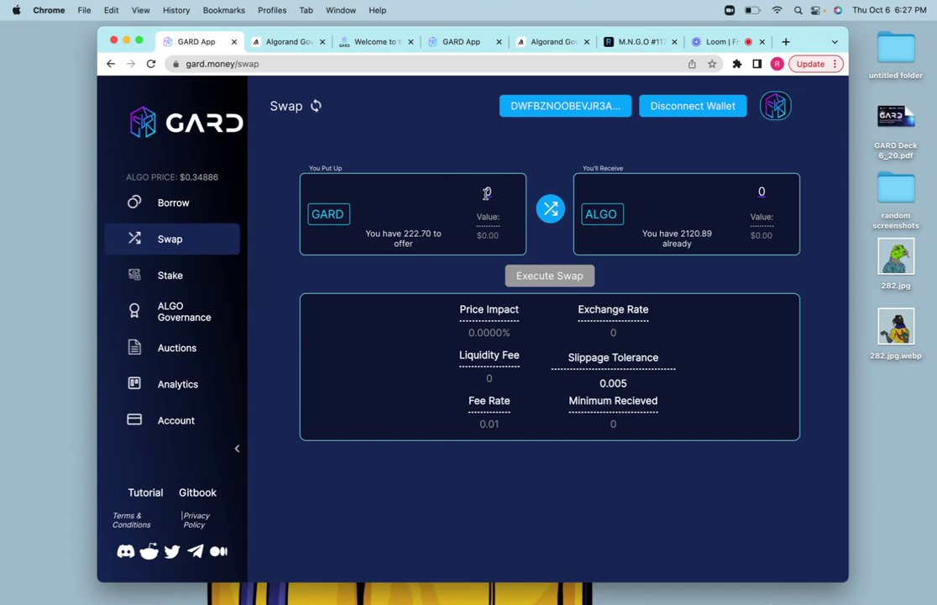
pyautogui.click(487, 192)
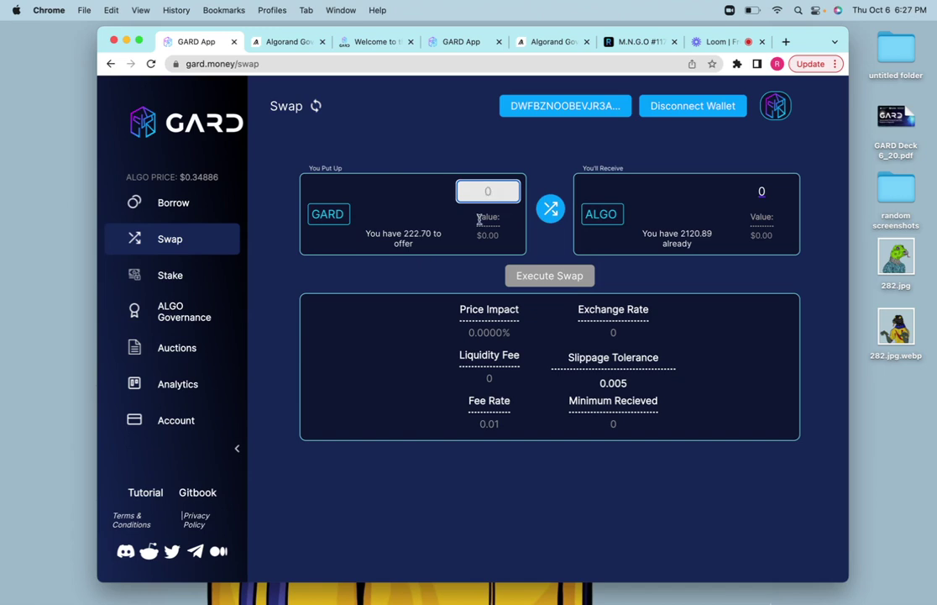
pyautogui.write('010')
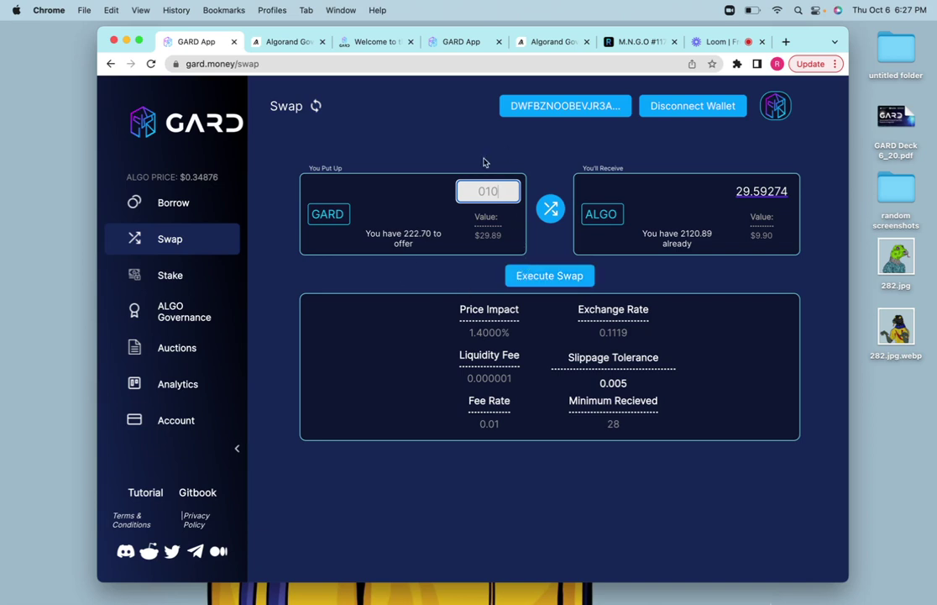
pyautogui.click(562, 273)
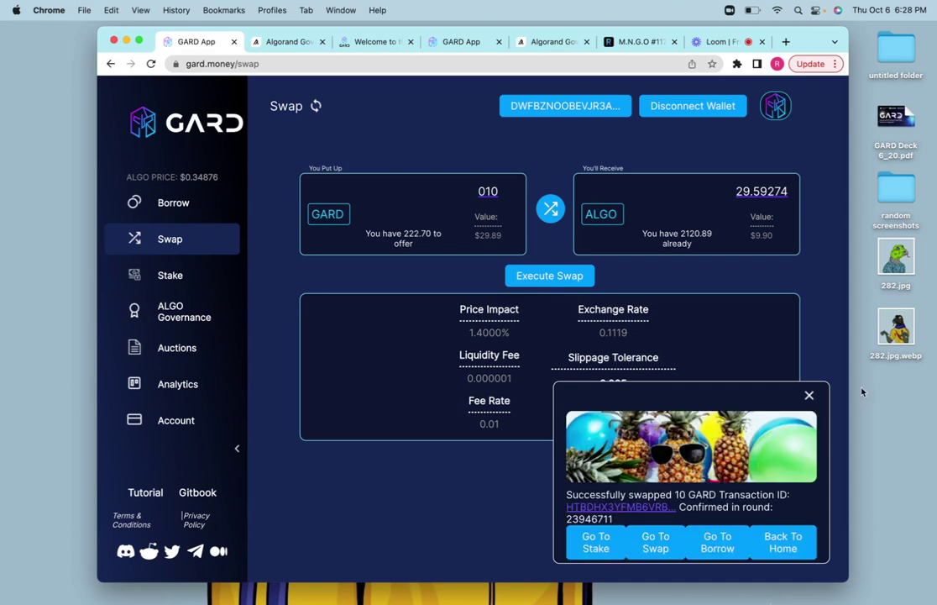
pyautogui.click(808, 395)
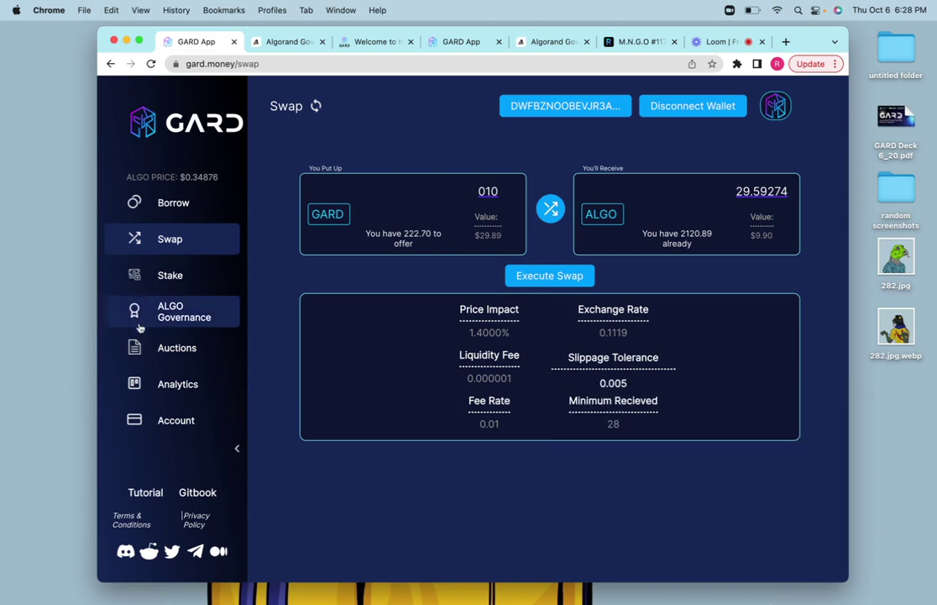
# Return to the Borrow page, then switch to Rand Gallery and buy the M.N.G.O #1174 NFT for 2,100 ALGO.
pyautogui.click(202, 209)
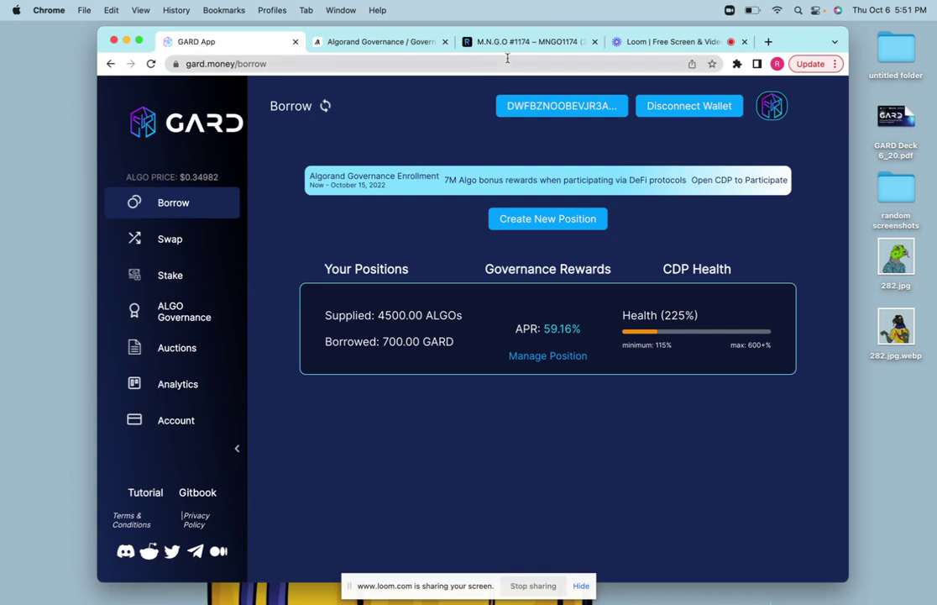
pyautogui.click(542, 42)
pyautogui.scroll(-10, 278, 418)
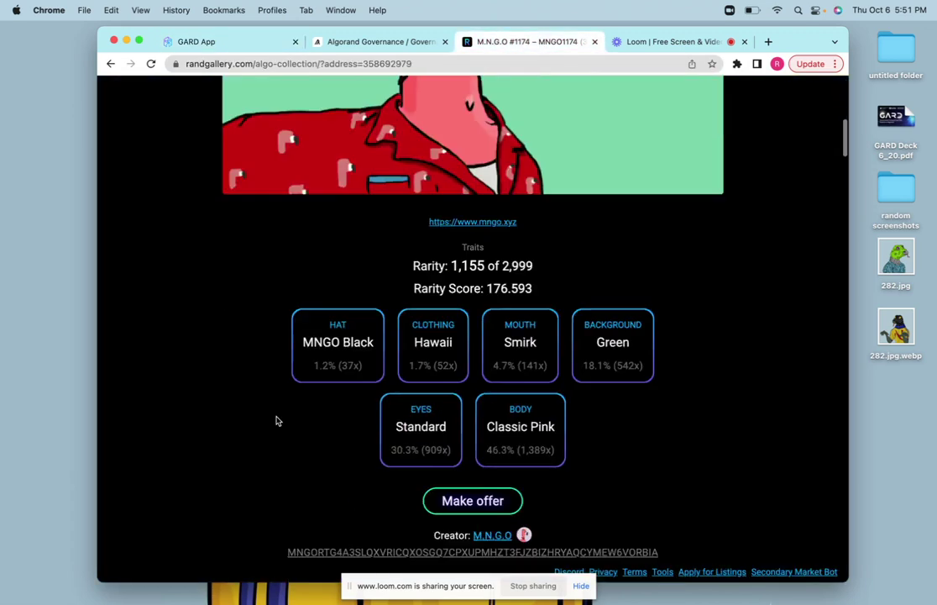
pyautogui.scroll(10, 278, 420)
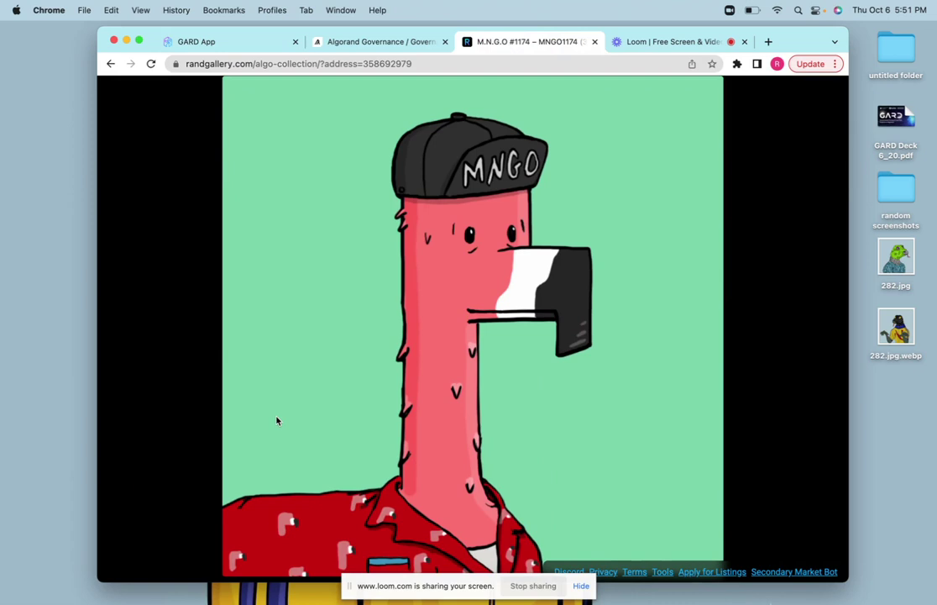
pyautogui.scroll(4, 278, 420)
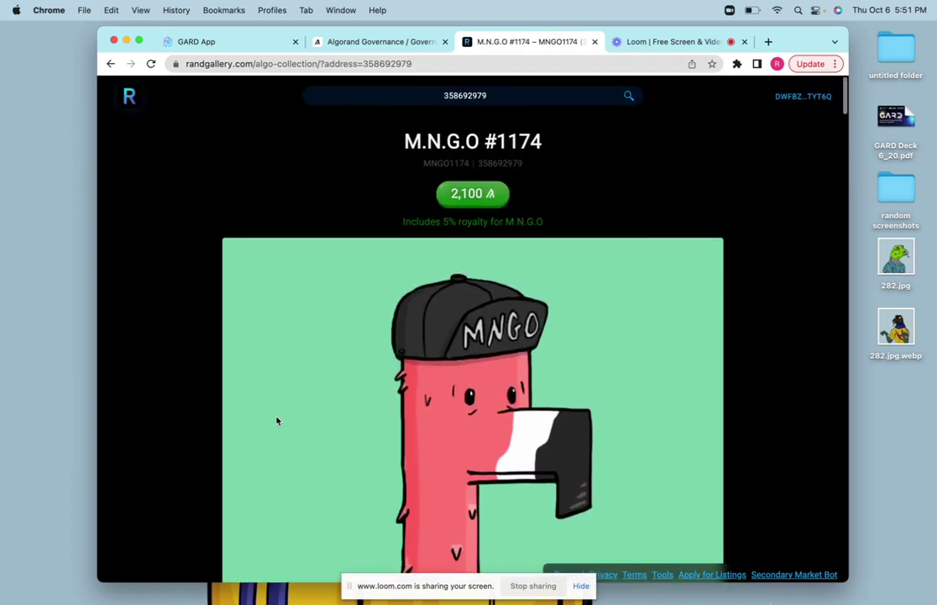
pyautogui.click(457, 203)
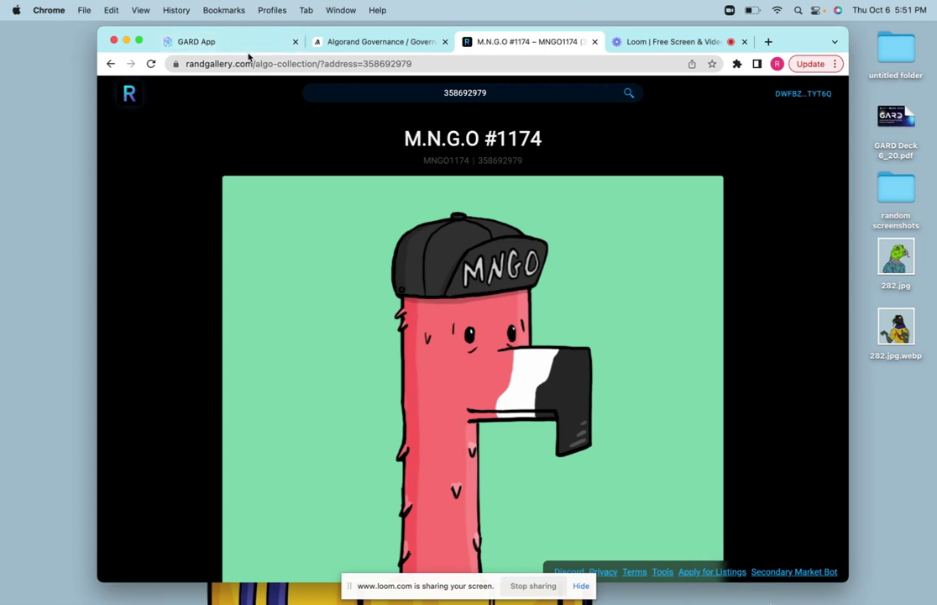
# Check the 4500 ALGO commitment on the external governor page and on the GARD app's ALGO Governance page.
pyautogui.click(383, 44)
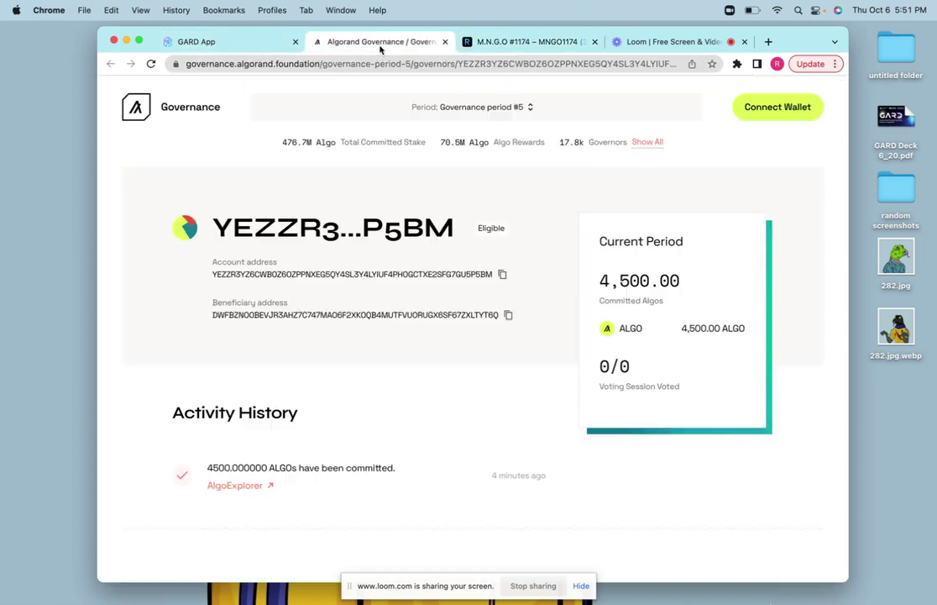
pyautogui.click(238, 44)
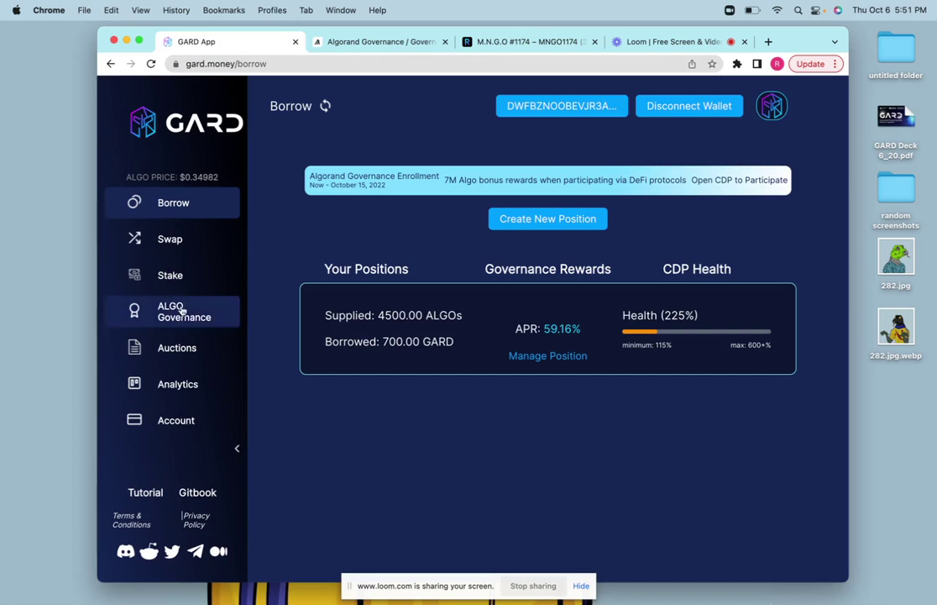
pyautogui.click(195, 274)
pyautogui.click(209, 304)
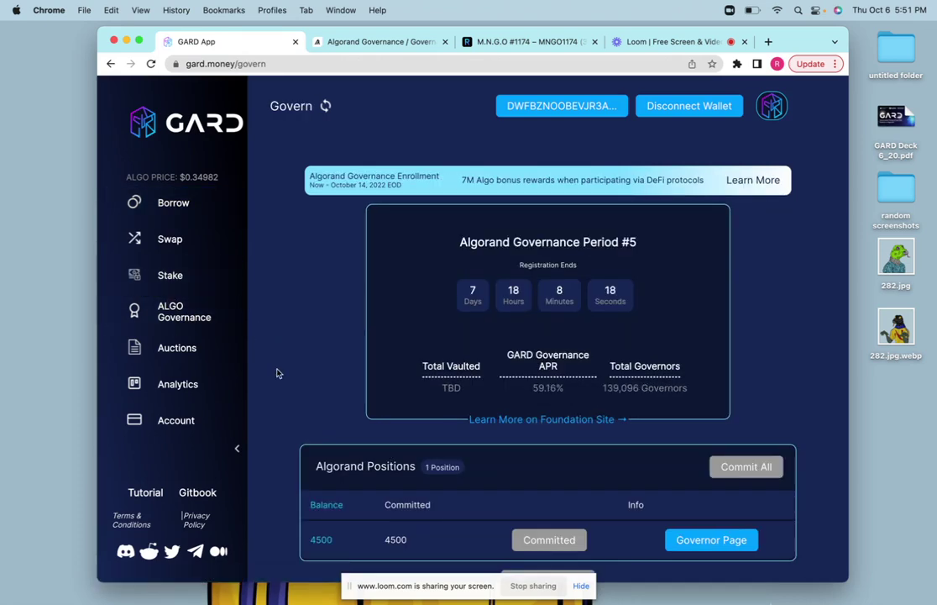
pyautogui.scroll(-1, 282, 386)
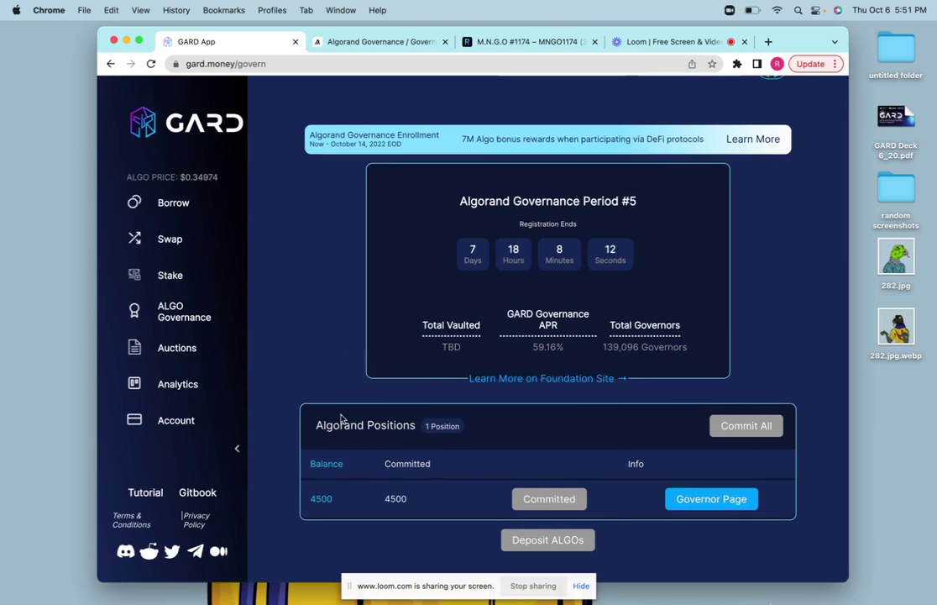
# Review the protocol statistics and guided steps on the GARD home page, and disconnect the wallet.
pyautogui.click(213, 134)
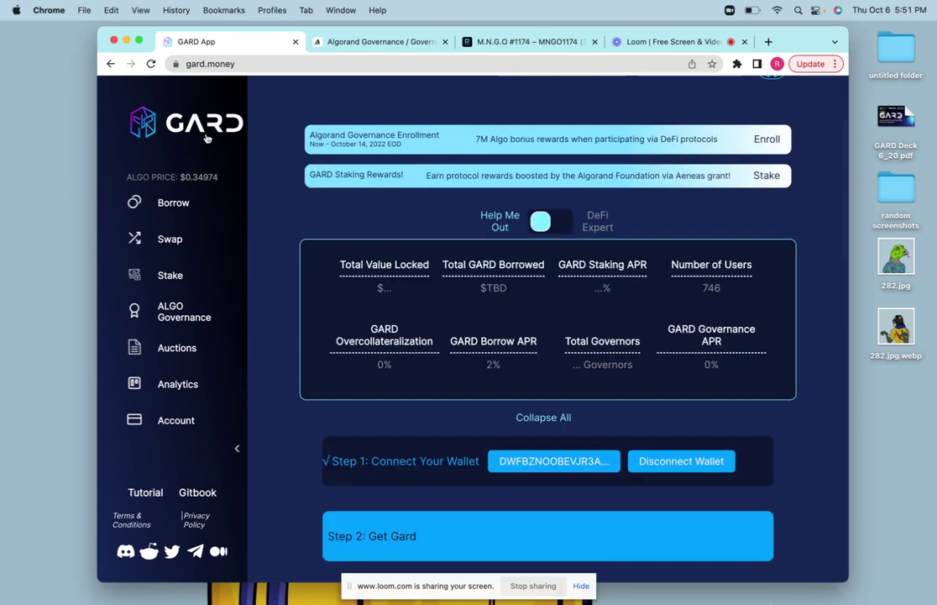
pyautogui.scroll(-5, 285, 491)
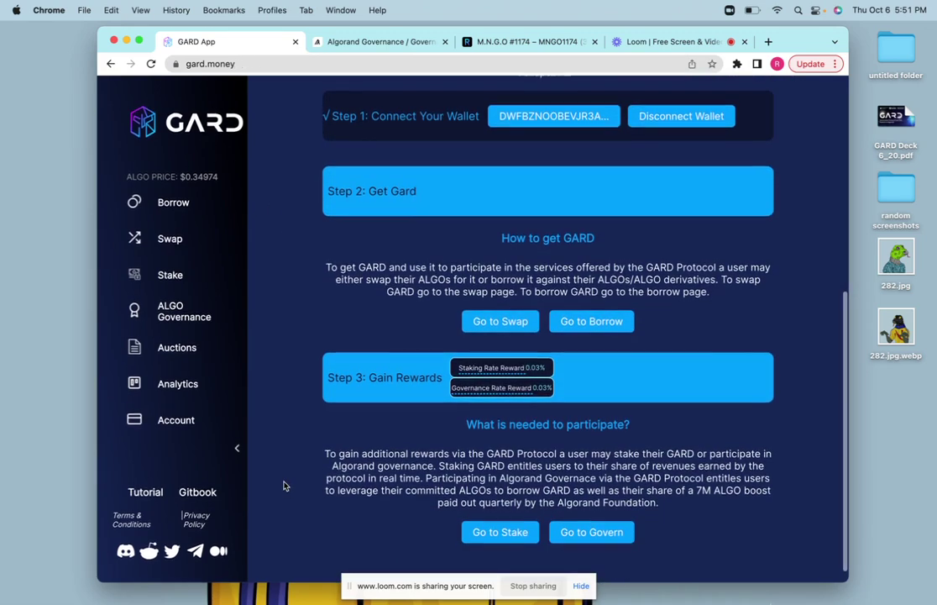
pyautogui.scroll(2, 284, 486)
pyautogui.scroll(3, 283, 486)
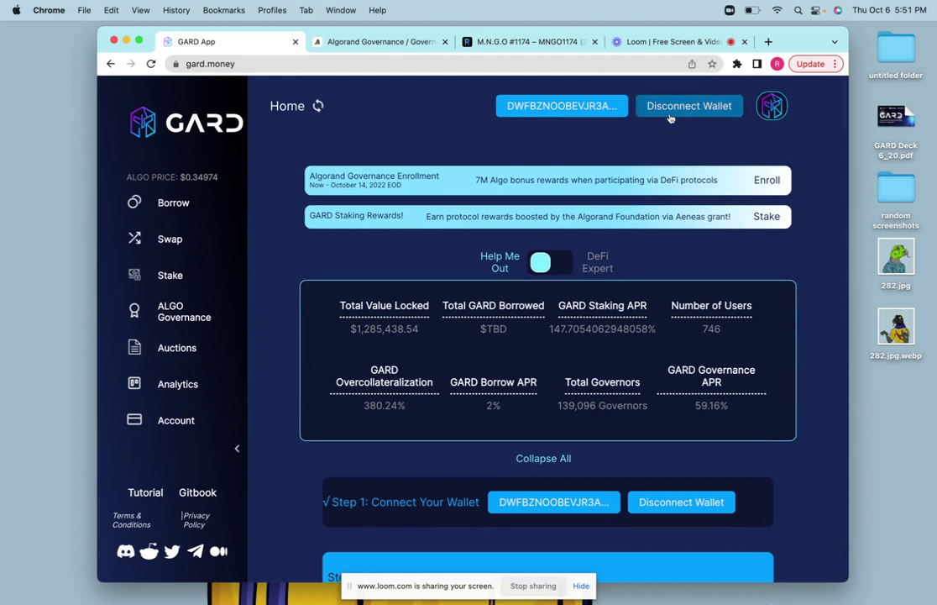
pyautogui.click(676, 108)
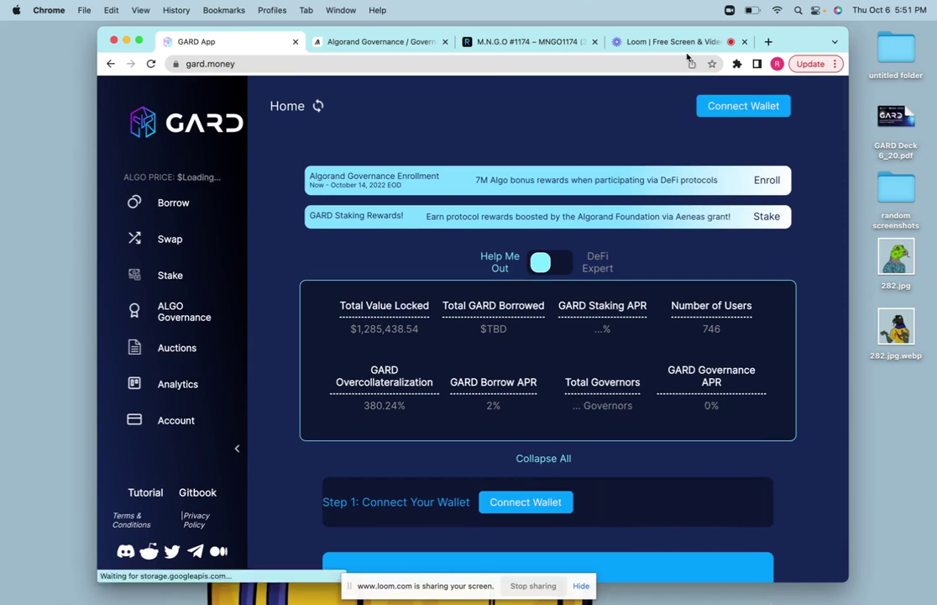